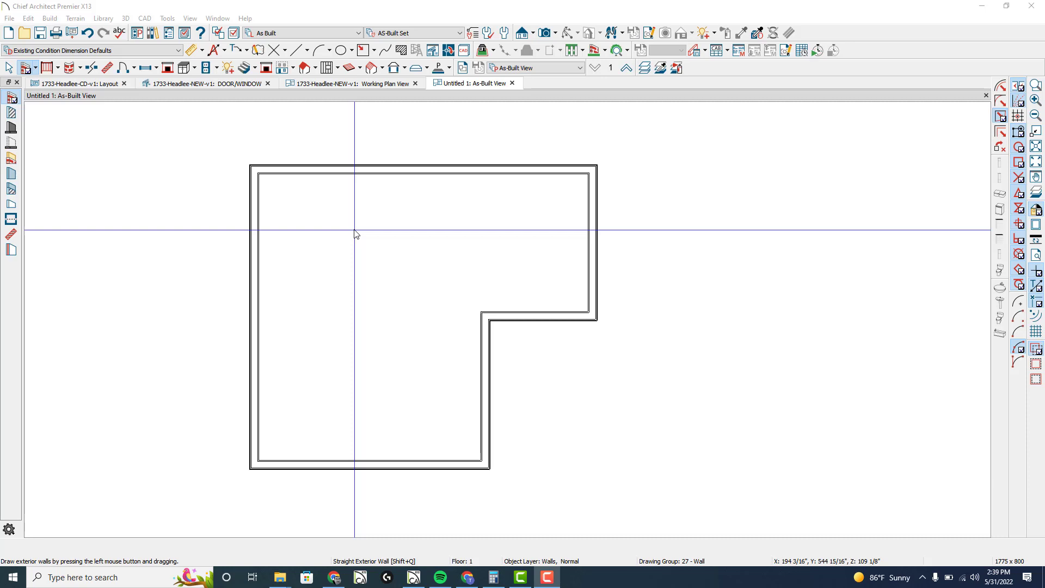
- Leave wall drawing and select the L-shaped room in the As-Built plan
{"action": "left_click", "coordinate": [9, 68]}
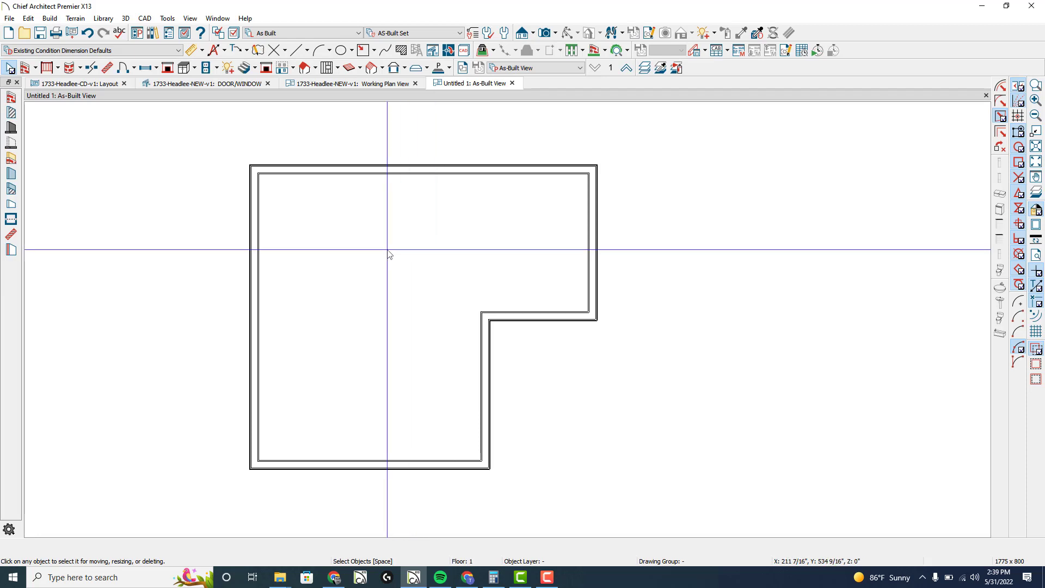
{"action": "left_click", "coordinate": [370, 251]}
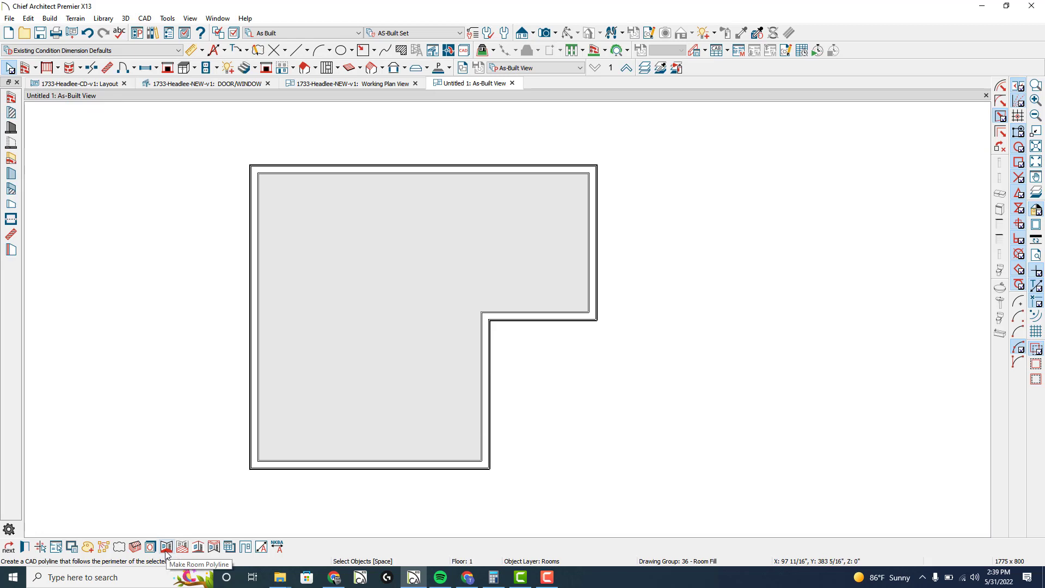
- Convert the room's 1: Default Base Molding at 0" height into a molding polyline
{"action": "left_click", "coordinate": [199, 547]}
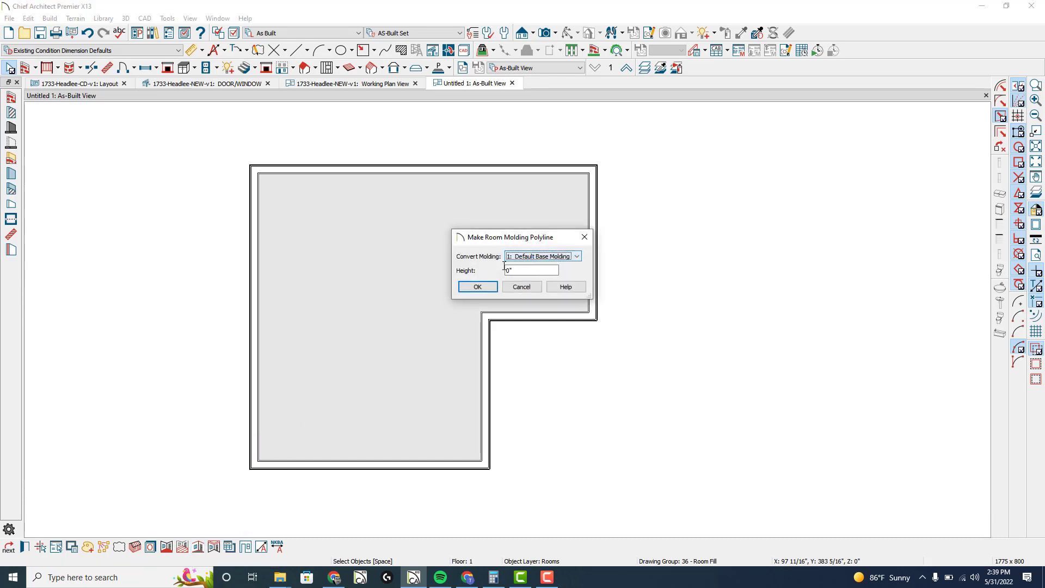
{"action": "left_click", "coordinate": [477, 287]}
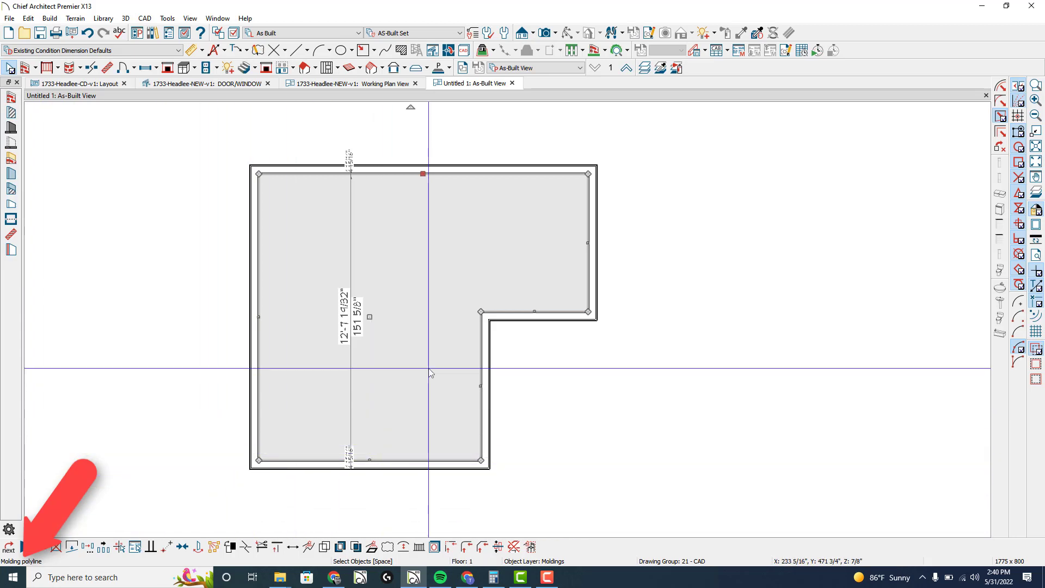
{"action": "double_click", "coordinate": [402, 342]}
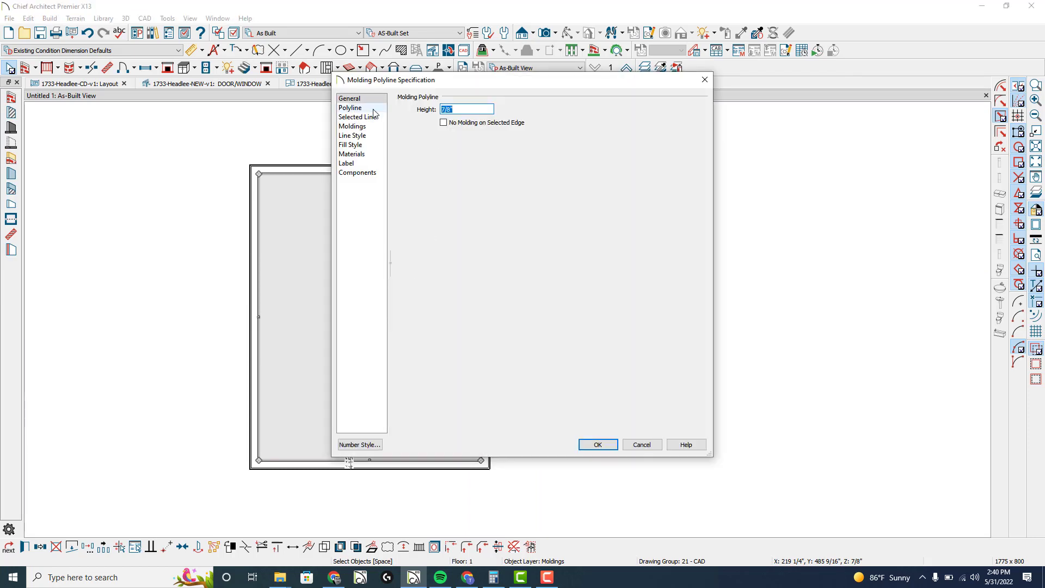
{"action": "mouse_move", "coordinate": [398, 84]}
{"action": "left_mouse_down"}
{"action": "mouse_move", "coordinate": [556, 113]}
{"action": "mouse_move", "coordinate": [558, 148]}
{"action": "left_mouse_up"}
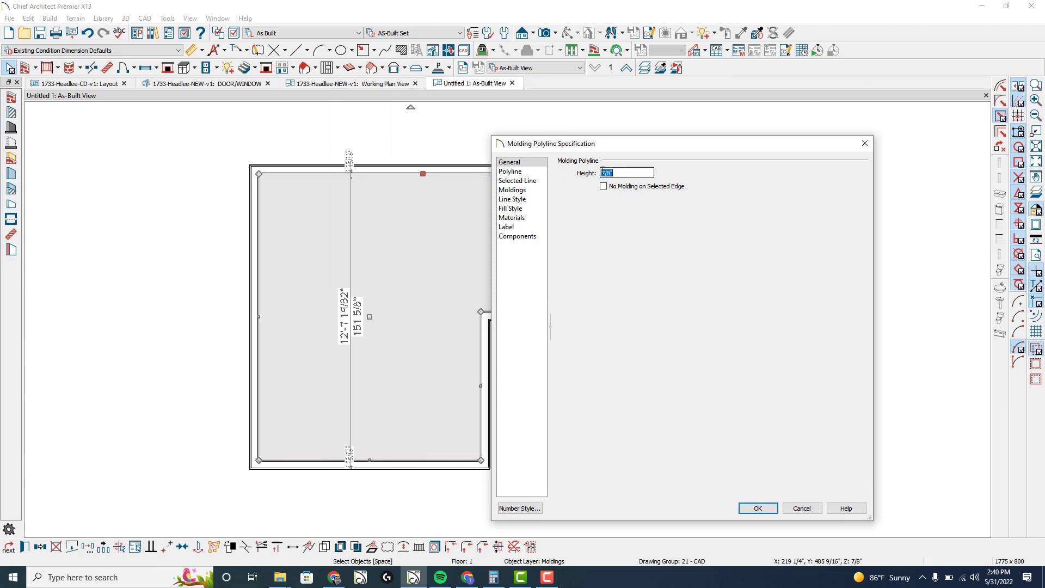
{"action": "left_click", "coordinate": [536, 190]}
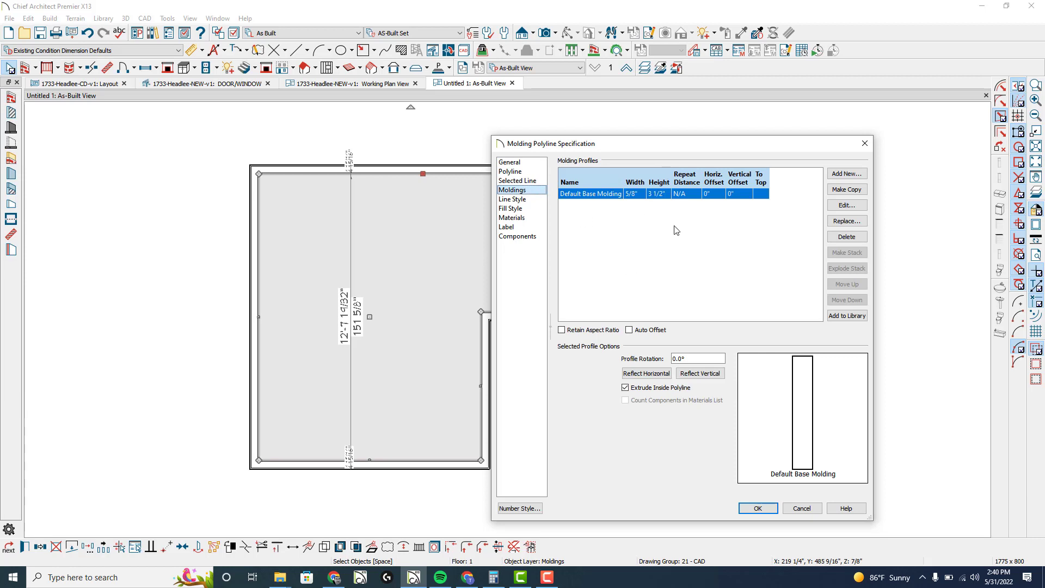
{"action": "left_click", "coordinate": [520, 219]}
{"action": "left_click", "coordinate": [614, 198]}
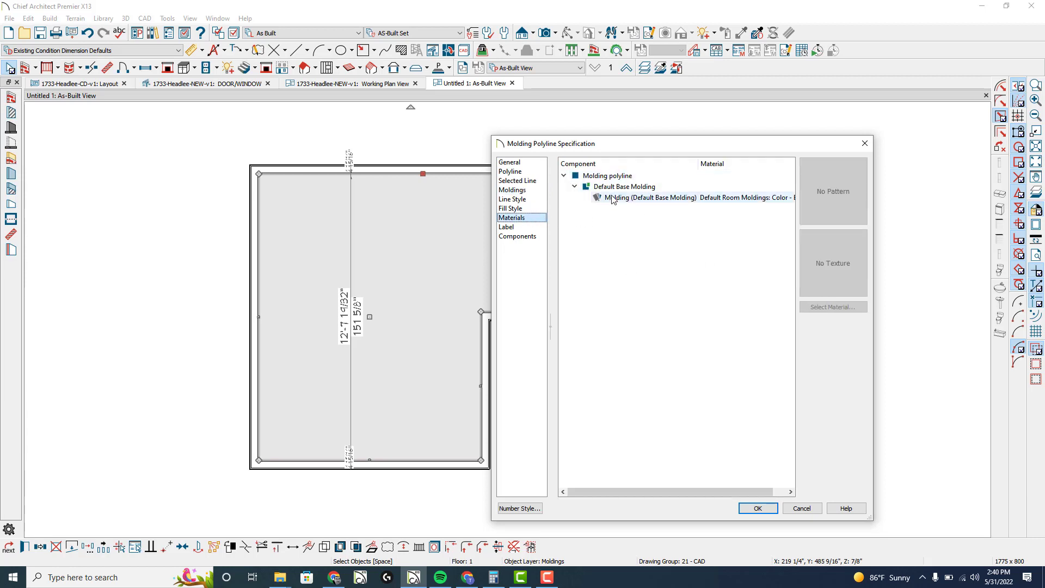
{"action": "left_click", "coordinate": [801, 509]}
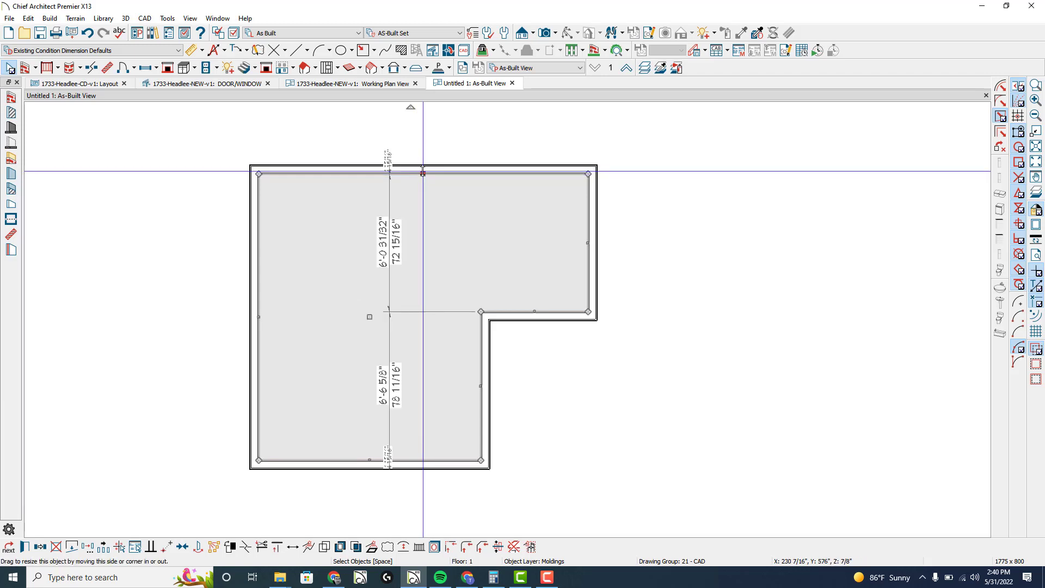
- Zoom to the molding polyline and disconnect its left edge to open the loop
{"action": "scroll", "coordinate": [423, 174], "scroll_direction": "up", "scroll_amount": 1}
{"action": "scroll", "coordinate": [423, 174], "scroll_direction": "up", "scroll_amount": 1}
{"action": "middle_click_drag", "start_coordinate": [423, 173], "coordinate": [551, 166]}
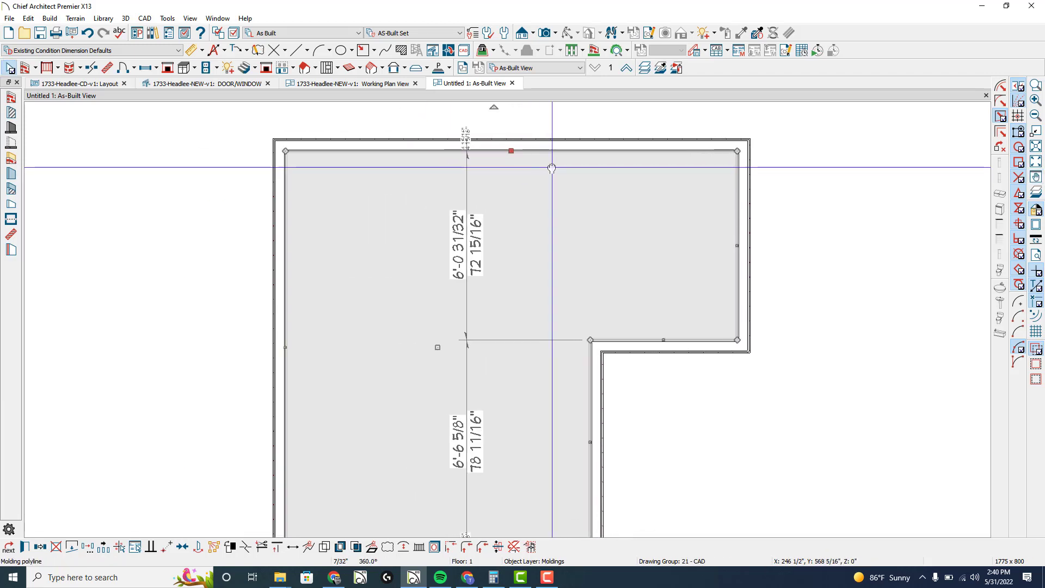
{"action": "scroll", "coordinate": [550, 168], "scroll_direction": "down", "scroll_amount": 1}
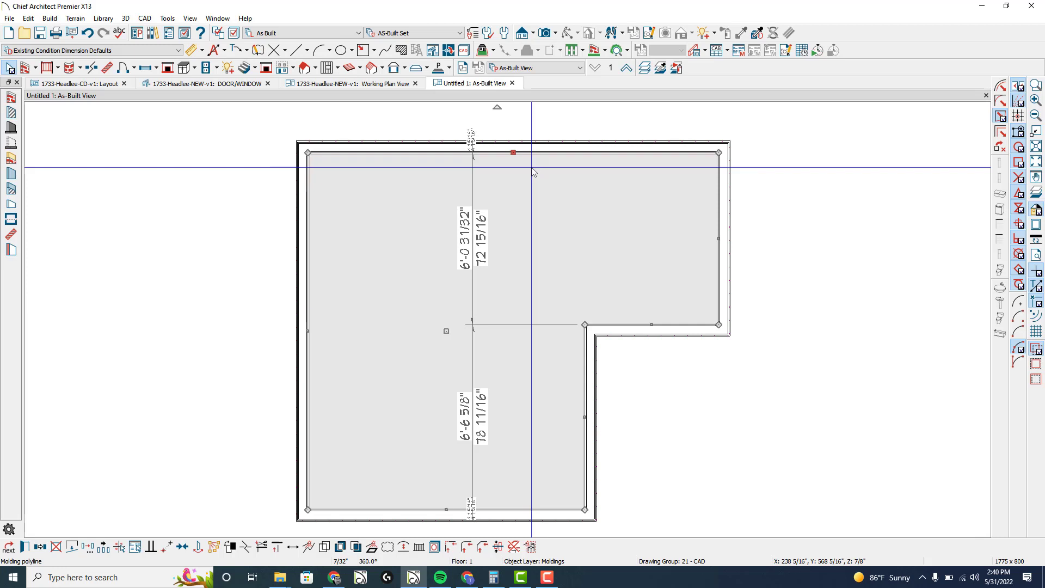
{"action": "left_click", "coordinate": [308, 332]}
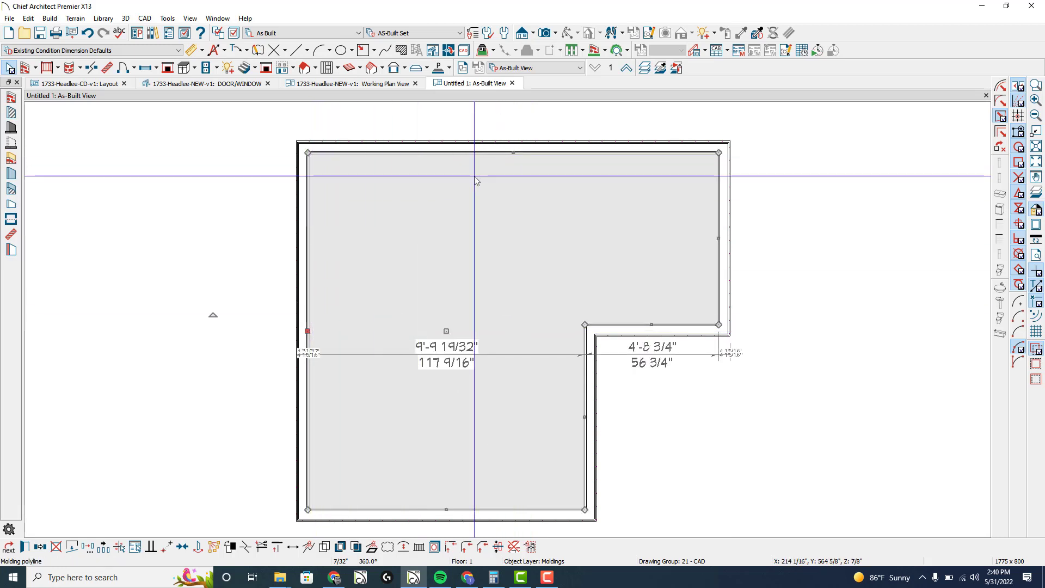
{"action": "left_click", "coordinate": [514, 153]}
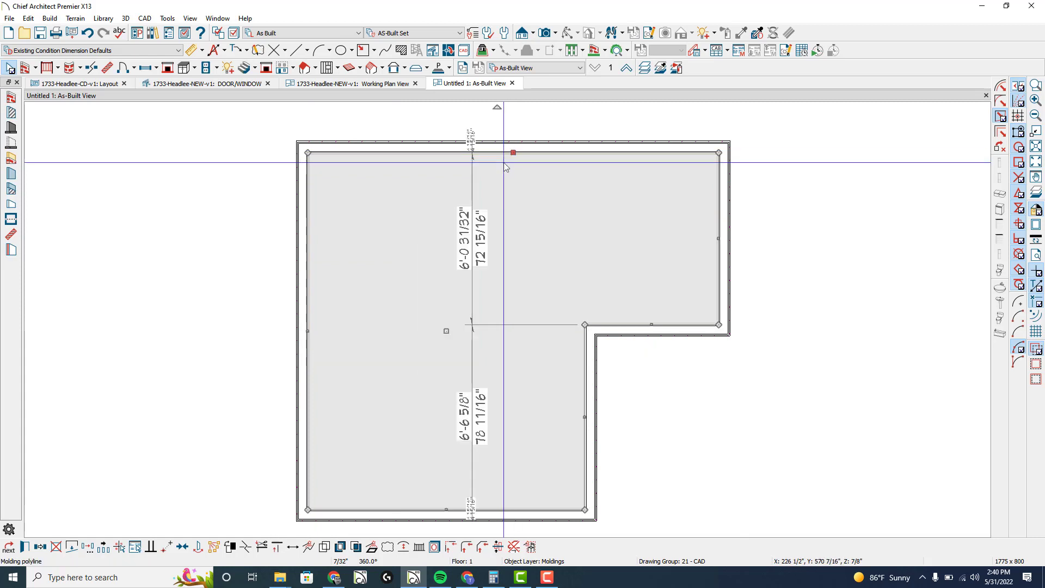
{"action": "left_click", "coordinate": [308, 332]}
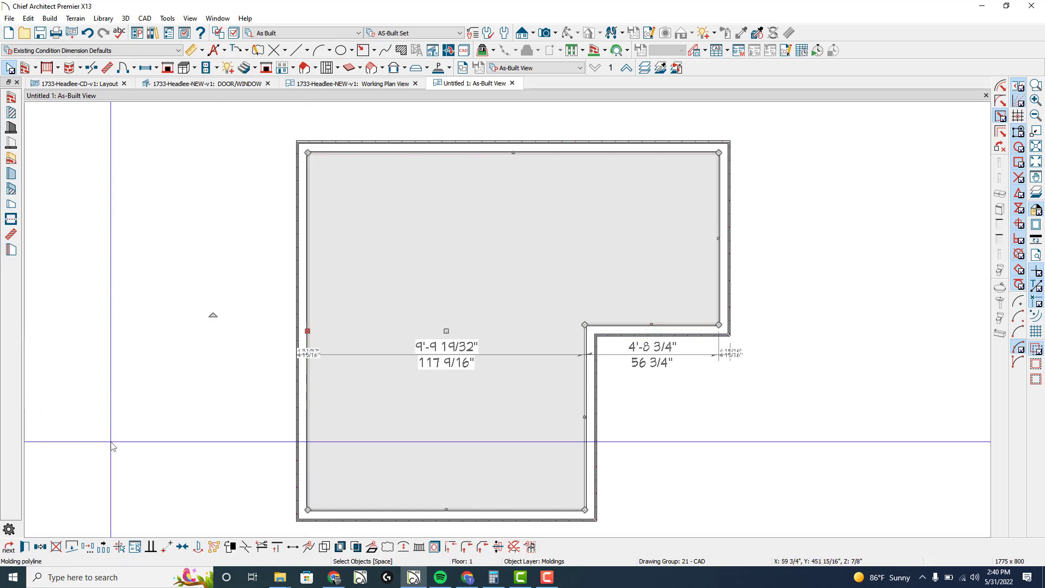
{"action": "left_click", "coordinate": [73, 547]}
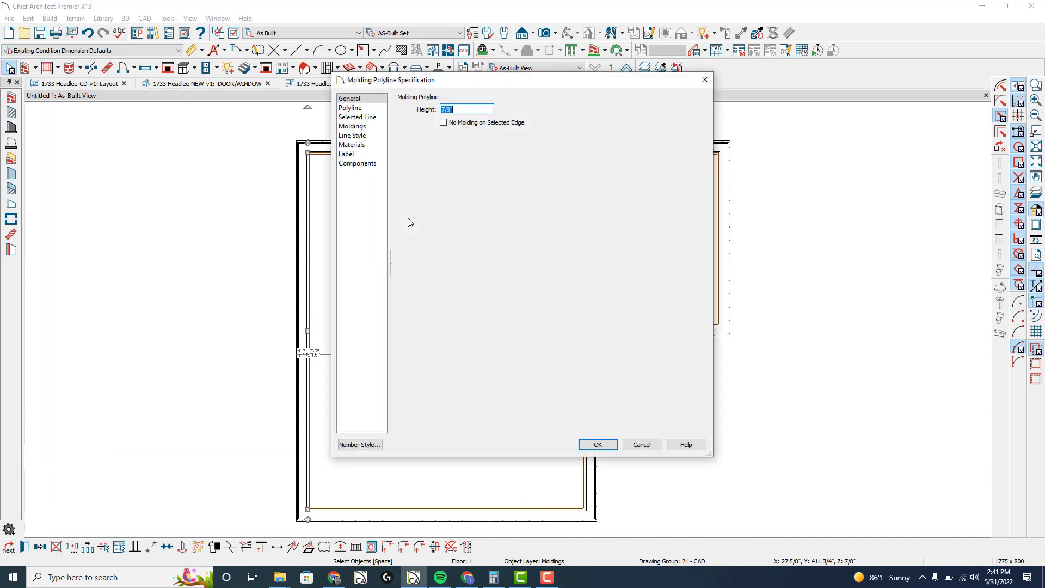
- Replace Default Base Molding with the Base Molding CA-69 profile, 5/8" by 1 1/2"
{"action": "left_click_drag", "start_coordinate": [397, 84], "coordinate": [505, 103]}
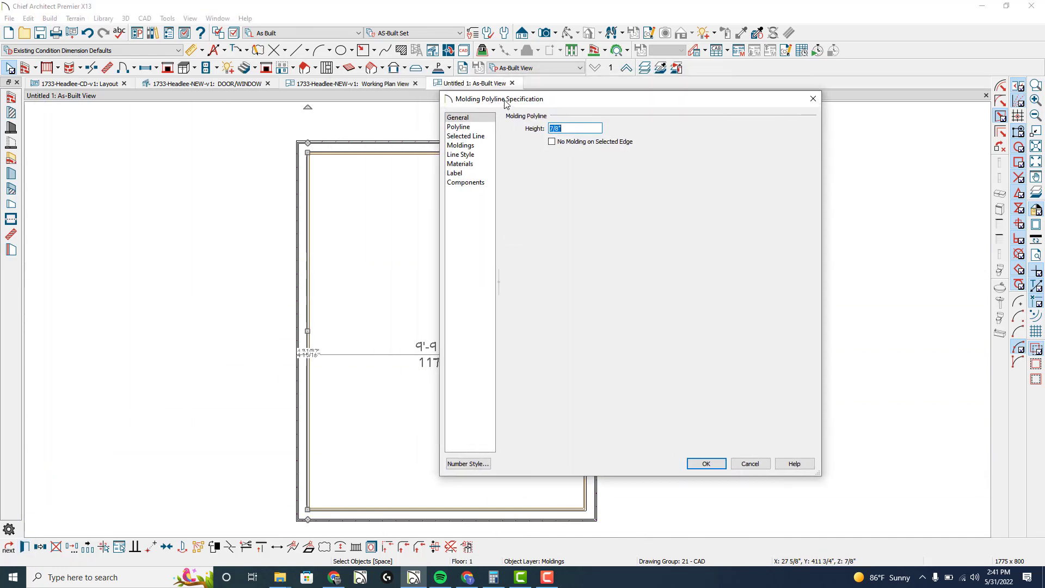
{"action": "left_click", "coordinate": [460, 145]}
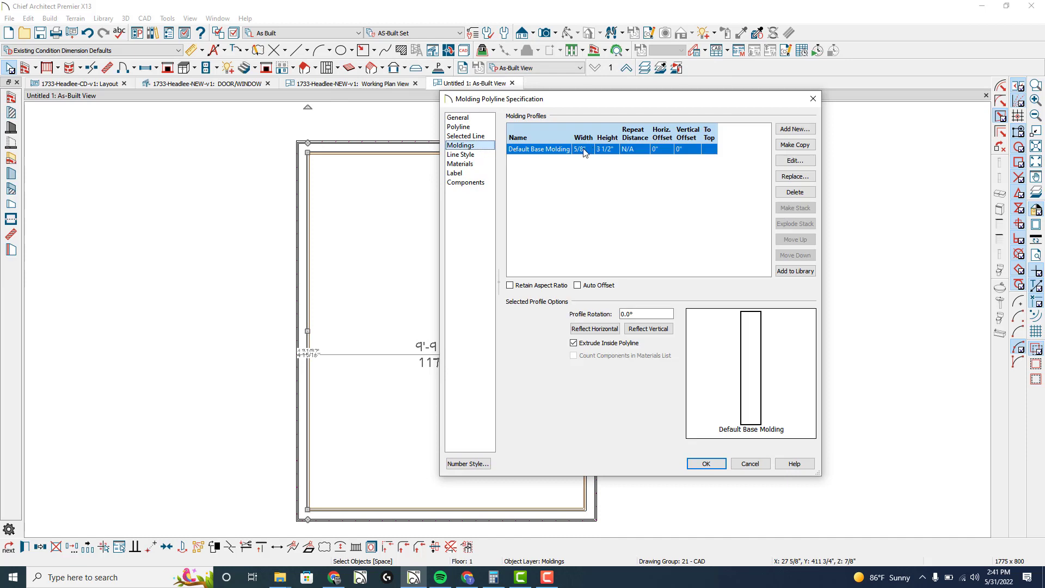
{"action": "left_click", "coordinate": [788, 179]}
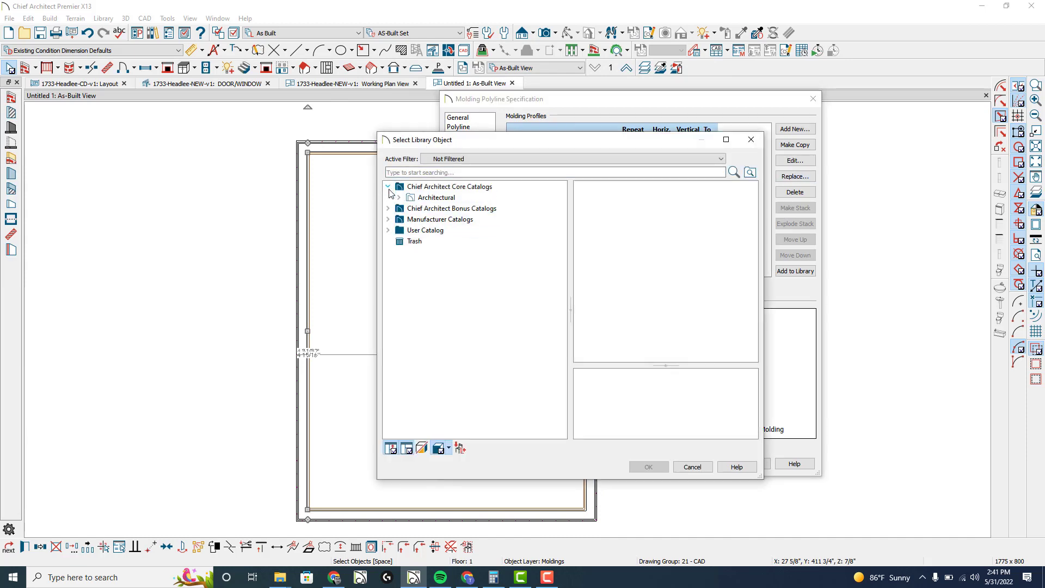
{"action": "left_click", "coordinate": [399, 198]}
{"action": "left_click", "coordinate": [410, 209]}
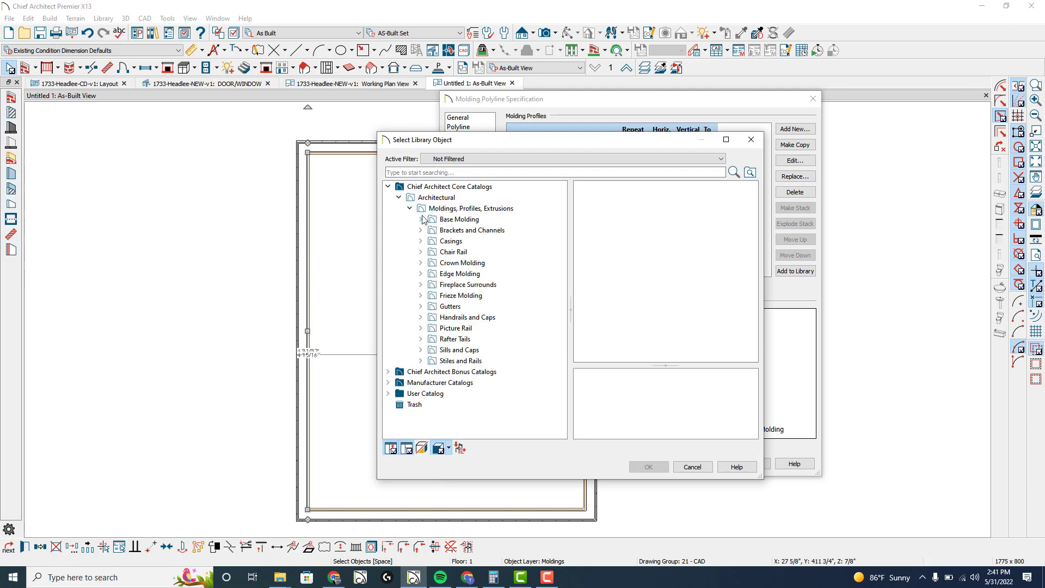
{"action": "left_click", "coordinate": [421, 219]}
{"action": "left_click", "coordinate": [465, 221]}
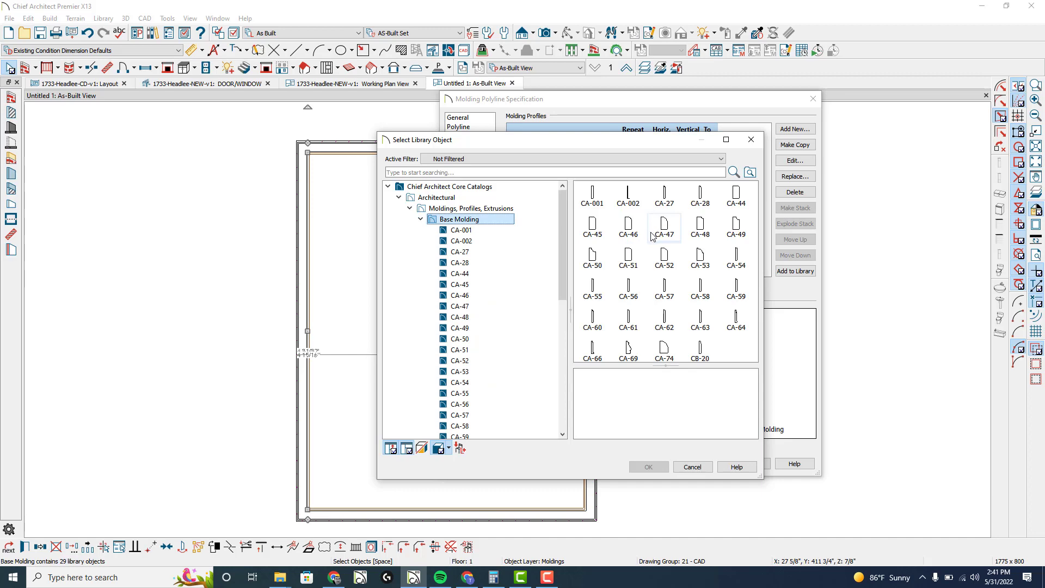
{"action": "left_click", "coordinate": [664, 351]}
{"action": "left_click", "coordinate": [629, 351]}
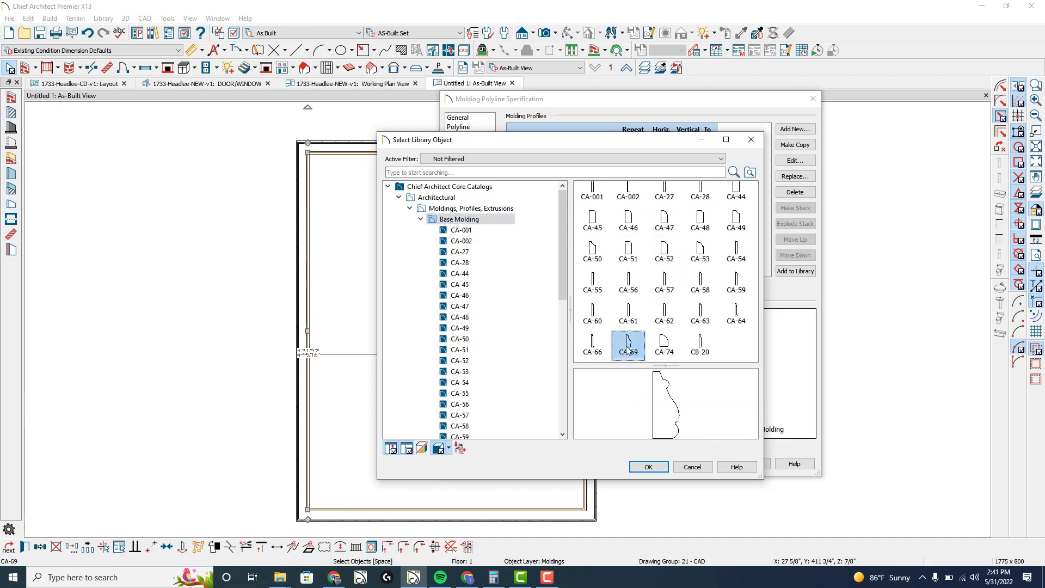
{"action": "left_click", "coordinate": [647, 467]}
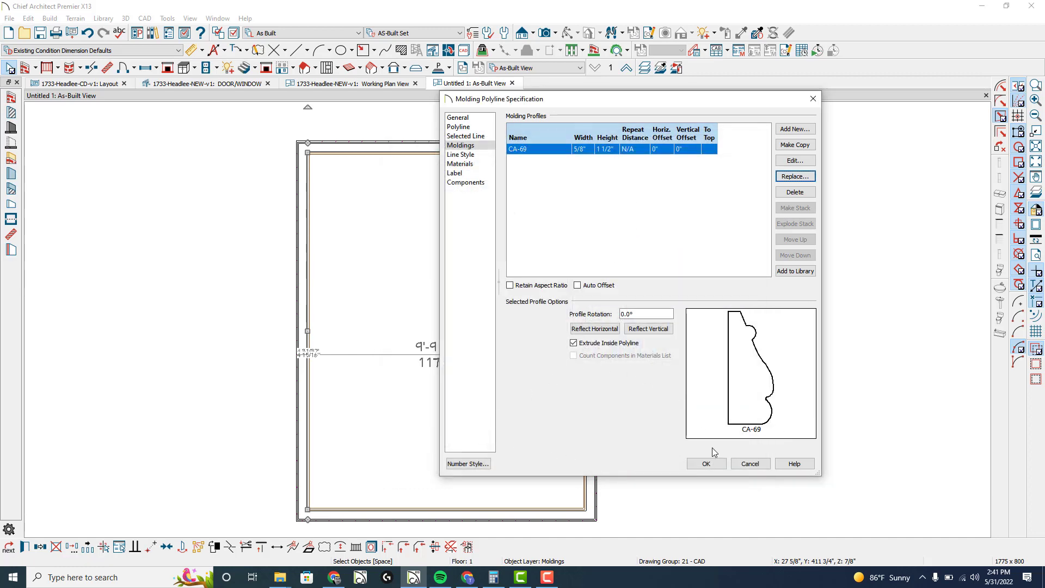
{"action": "left_click", "coordinate": [706, 463]}
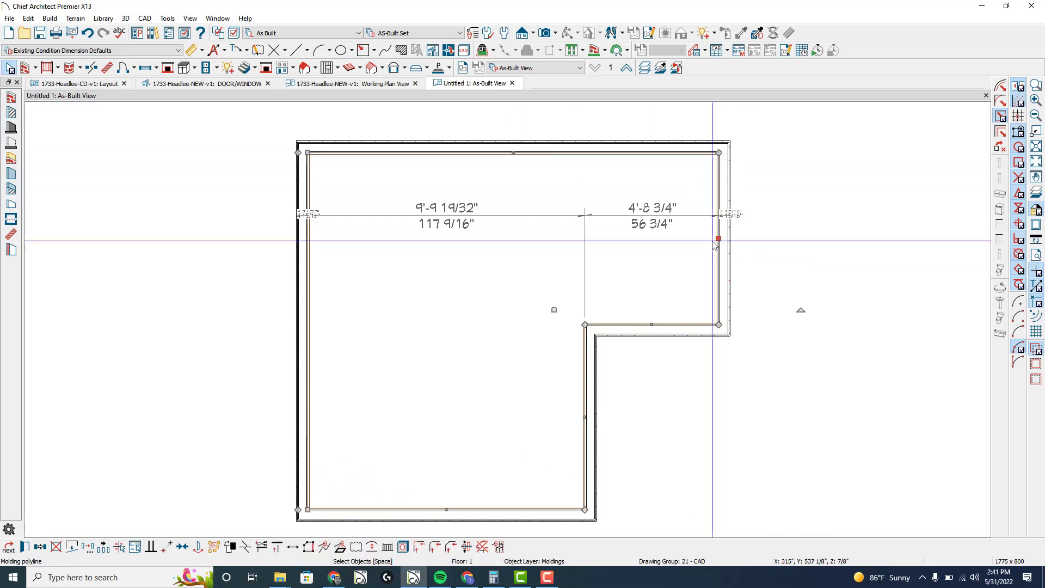
- Disconnect the molding's right edge and place Camera 1 aimed into the room corner
{"action": "left_click", "coordinate": [73, 550]}
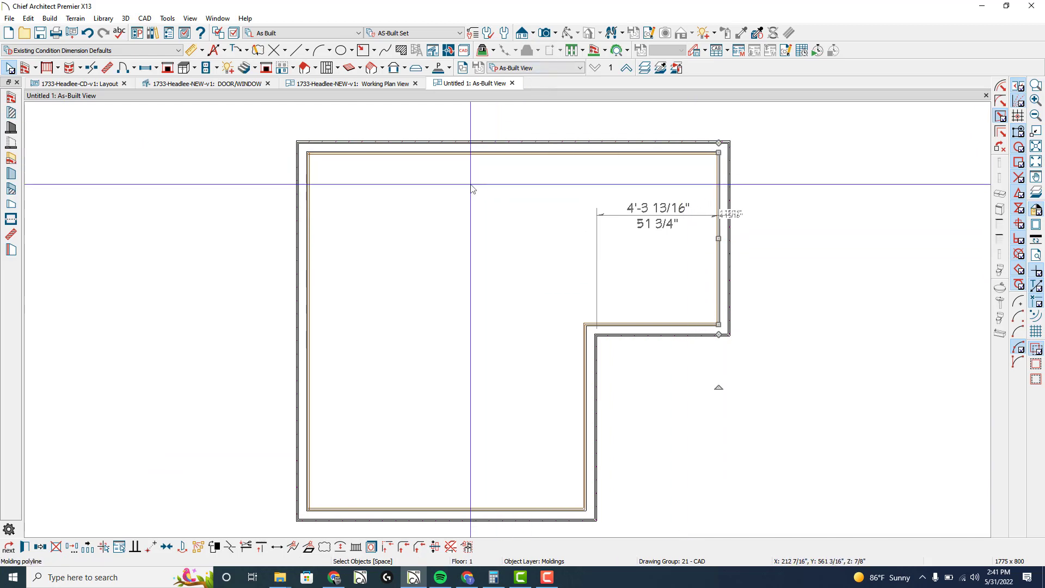
{"action": "key", "text": "F9"}
{"action": "left_click_drag", "start_coordinate": [438, 340], "coordinate": [389, 235]}
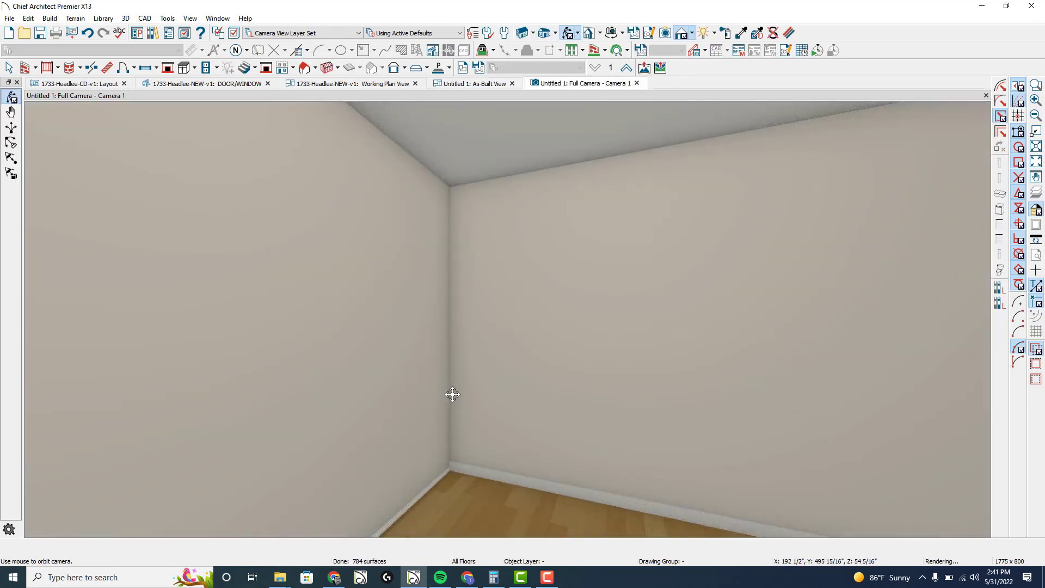
- Orbit Camera 1 toward the corner and select the left and right baseboards
{"action": "left_click_drag", "start_coordinate": [452, 394], "coordinate": [454, 396]}
{"action": "left_click_drag", "start_coordinate": [471, 465], "coordinate": [438, 437]}
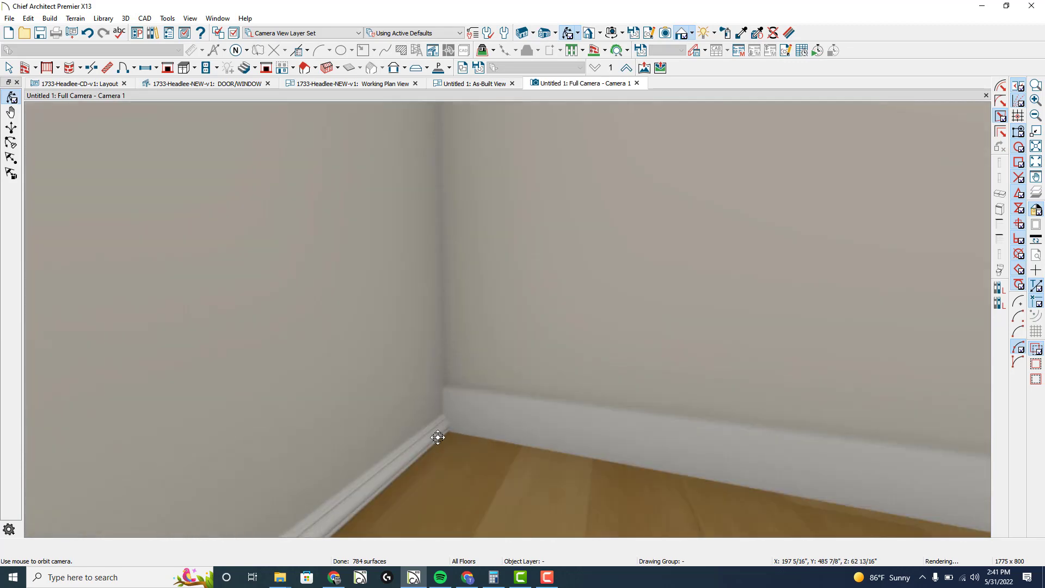
{"action": "left_click", "coordinate": [409, 456]}
{"action": "left_click", "coordinate": [489, 399]}
{"action": "left_click_drag", "start_coordinate": [494, 384], "coordinate": [576, 312]}
{"action": "key", "text": "space"}
{"action": "left_click", "coordinate": [747, 313]}
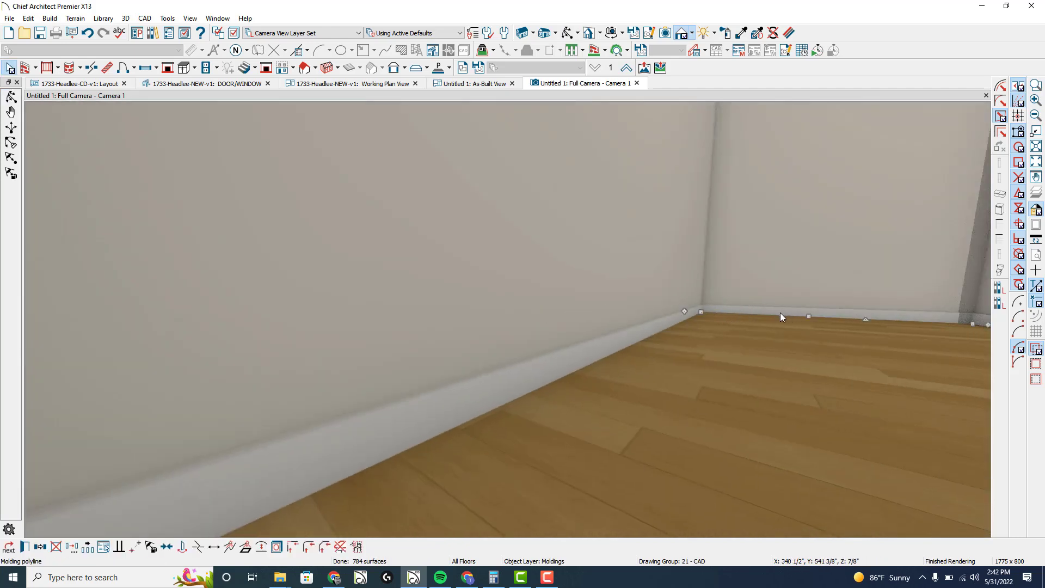
- Open the Library Browser and expand Chief Architect Core Catalogs to Materials
{"action": "key", "text": "ctrl+l"}
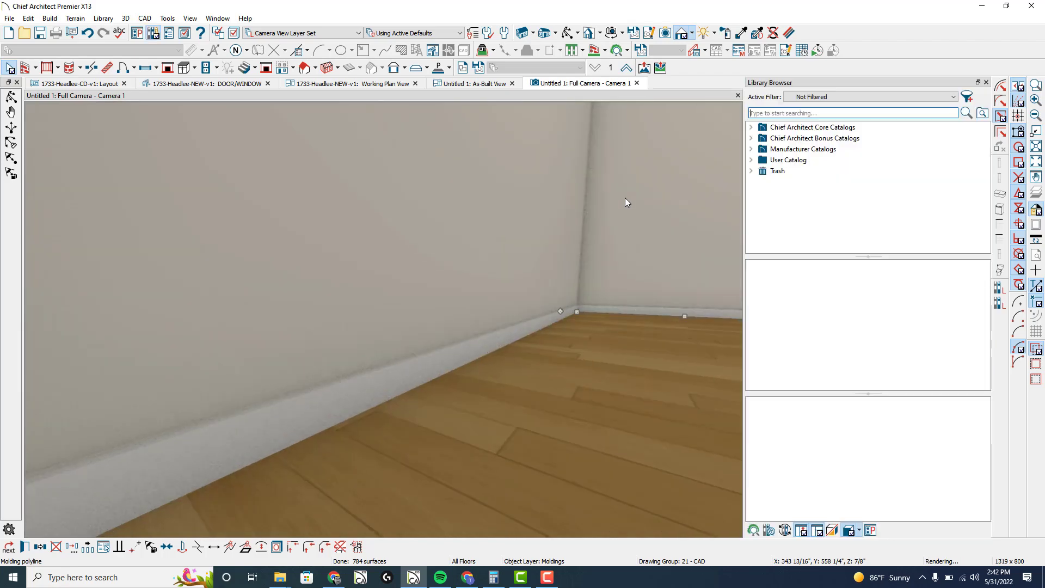
{"action": "left_click", "coordinate": [751, 127]}
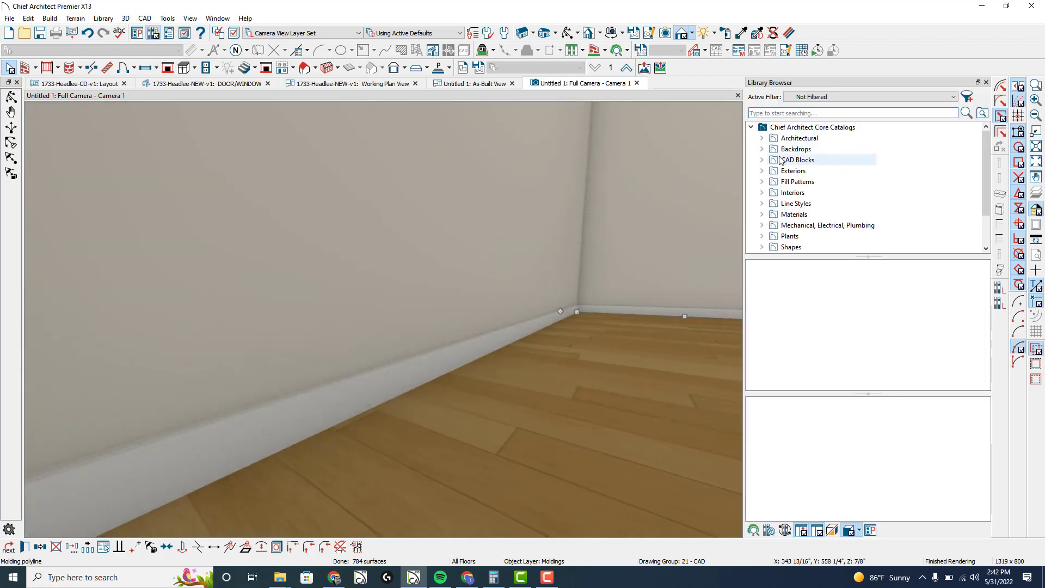
{"action": "left_click", "coordinate": [762, 215]}
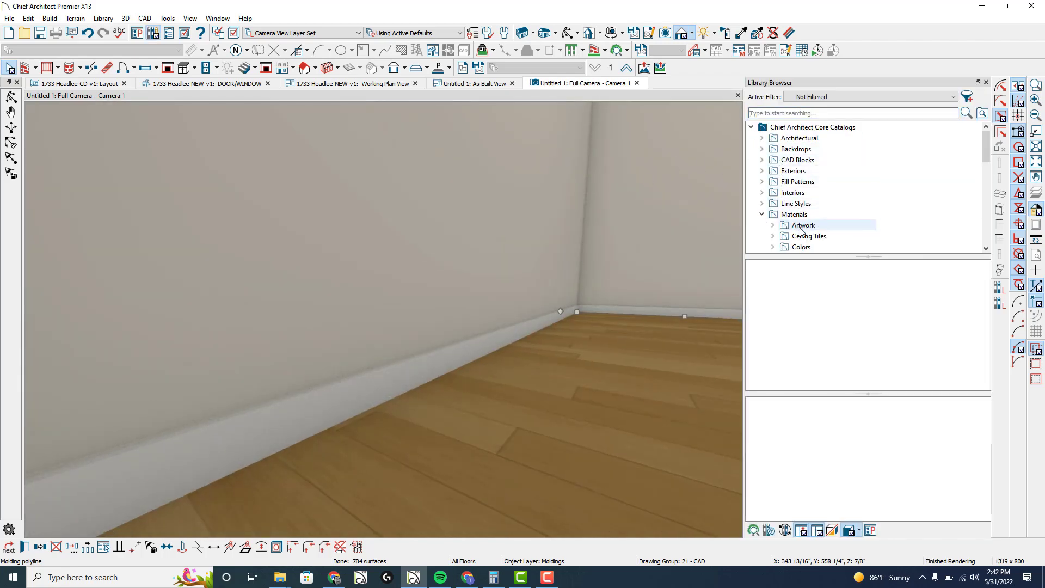
- Paint the right-wall baseboard with Generic Colors > Brown > Color - Crust
{"action": "left_click", "coordinate": [803, 246]}
{"action": "double_click", "coordinate": [895, 333]}
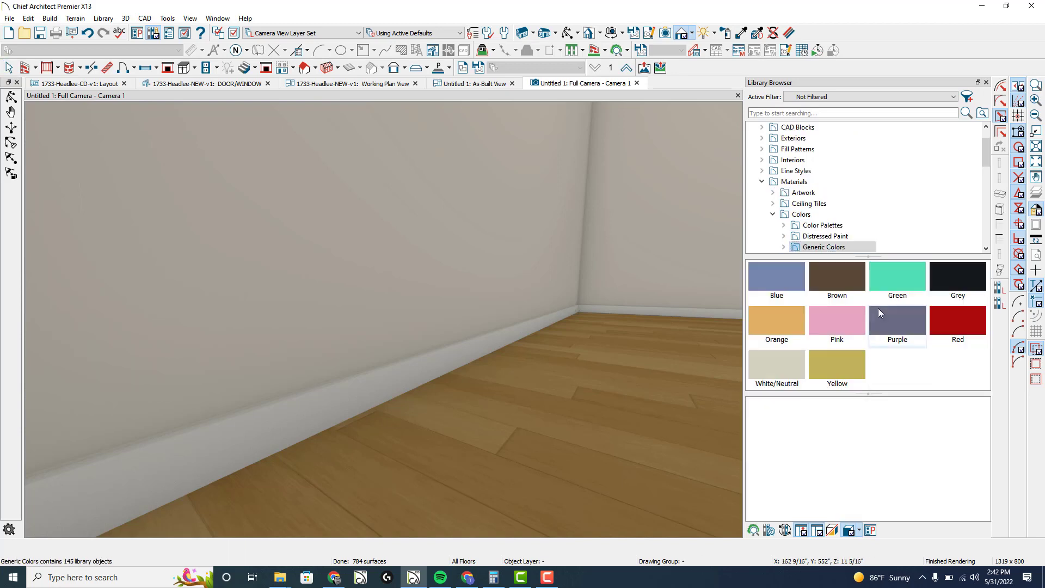
{"action": "double_click", "coordinate": [835, 275]}
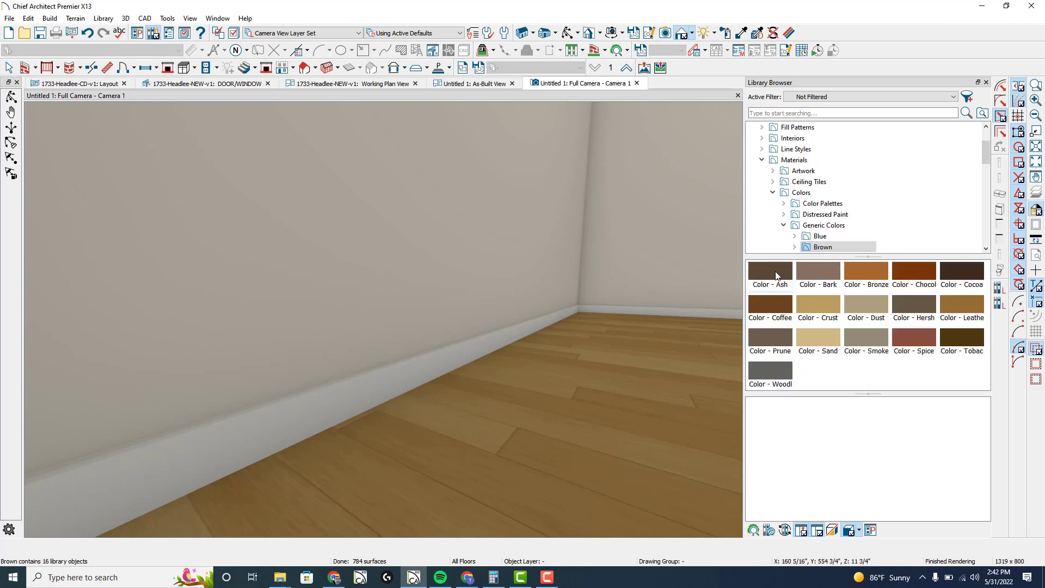
{"action": "left_click", "coordinate": [770, 272]}
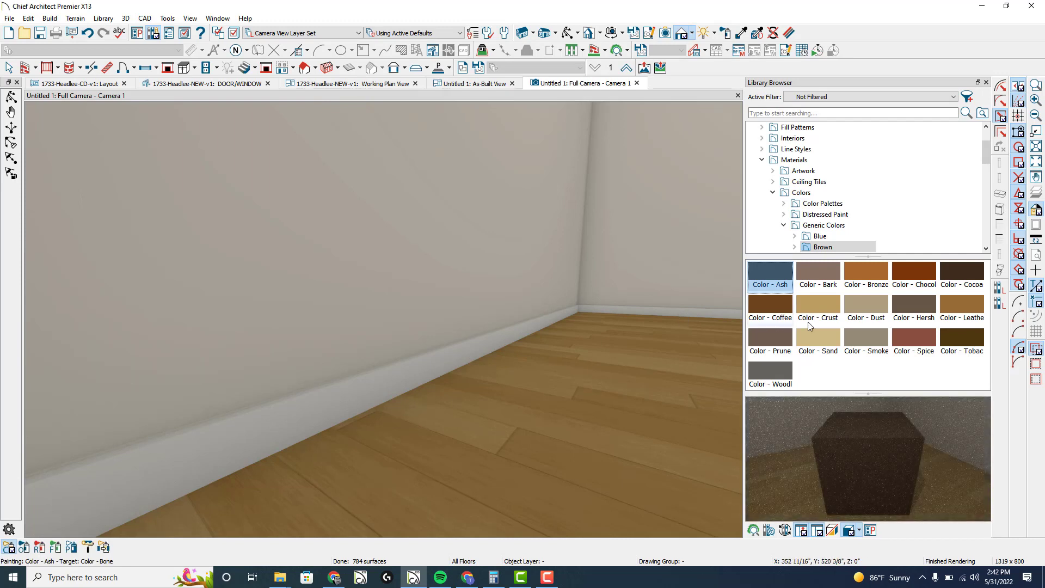
{"action": "key", "text": "Down"}
{"action": "key", "text": "Right"}
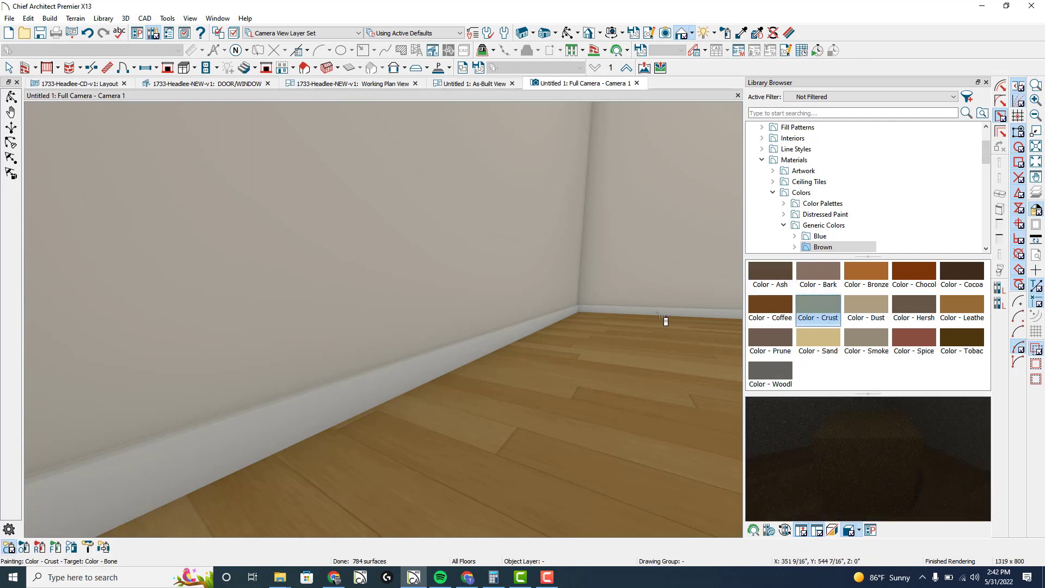
{"action": "left_click", "coordinate": [666, 317]}
{"action": "key", "text": "Escape"}
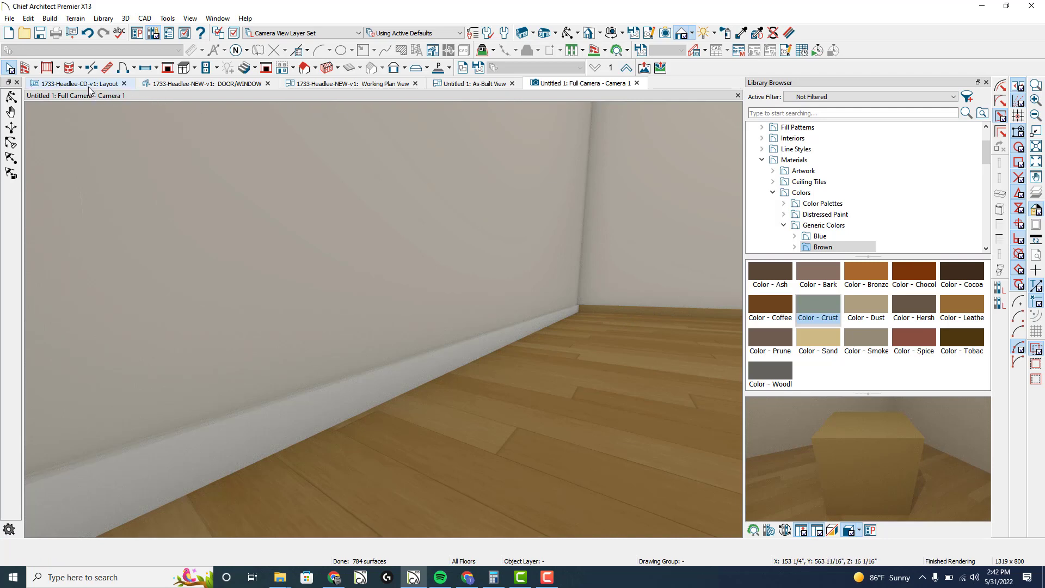
- Create a Perspective Floor Overview camera (Camera 2) and return to the As-Built plan
{"action": "left_click", "coordinate": [474, 83]}
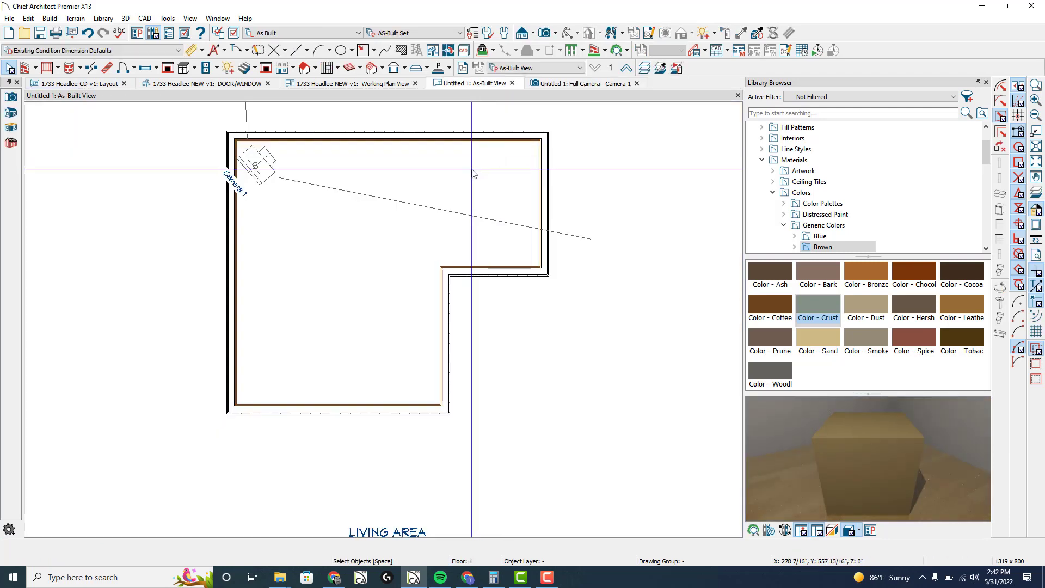
{"action": "middle_click_drag", "start_coordinate": [472, 170], "coordinate": [511, 211]}
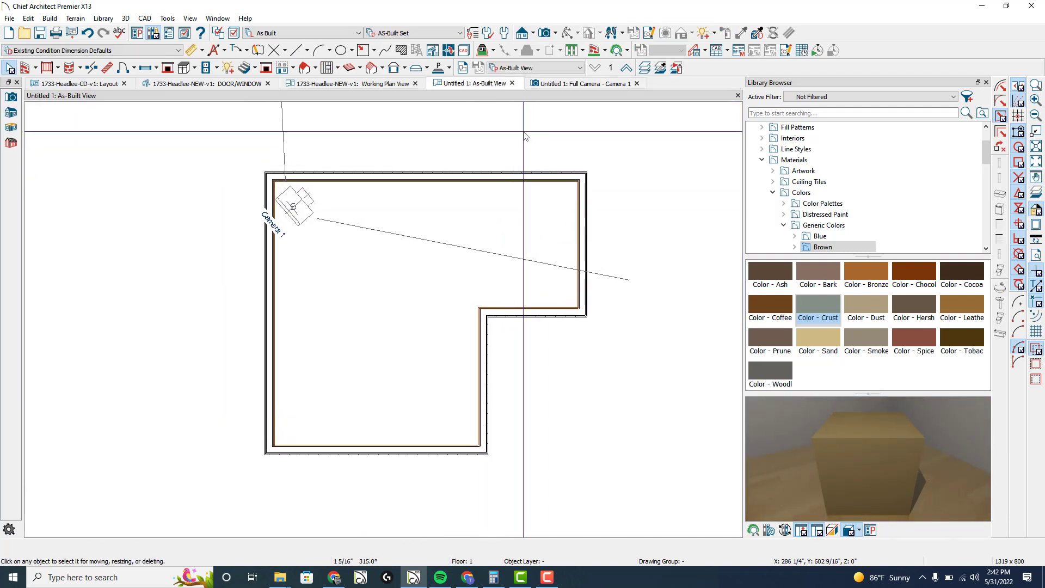
{"action": "left_click", "coordinate": [555, 33]}
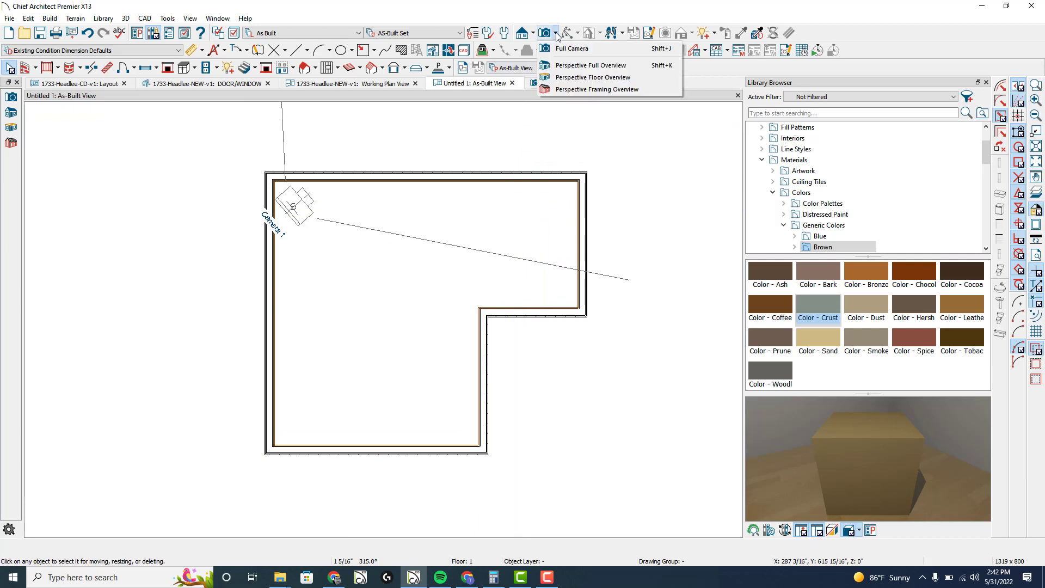
{"action": "left_click", "coordinate": [567, 78]}
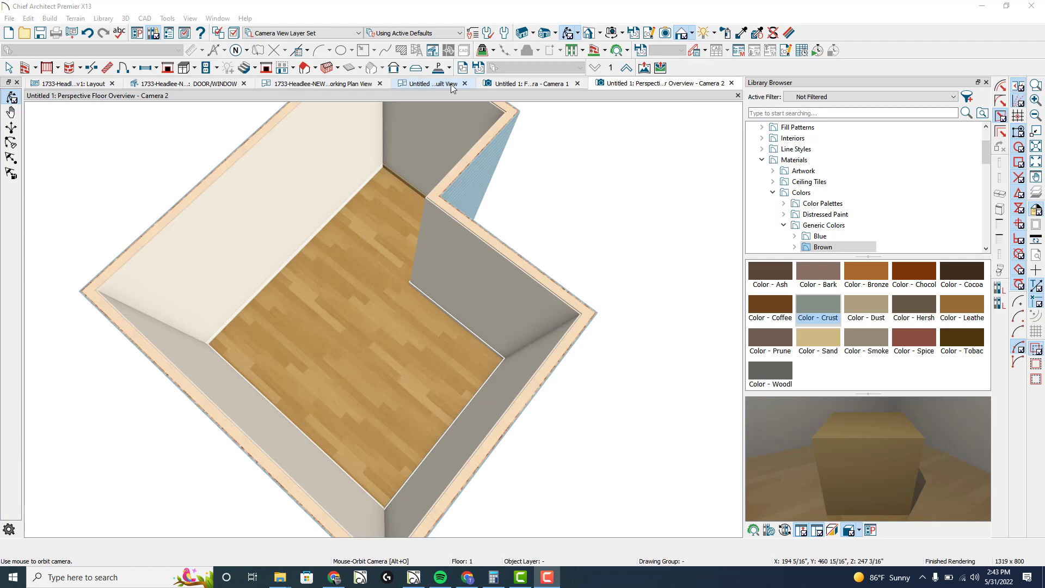
{"action": "left_click", "coordinate": [450, 83]}
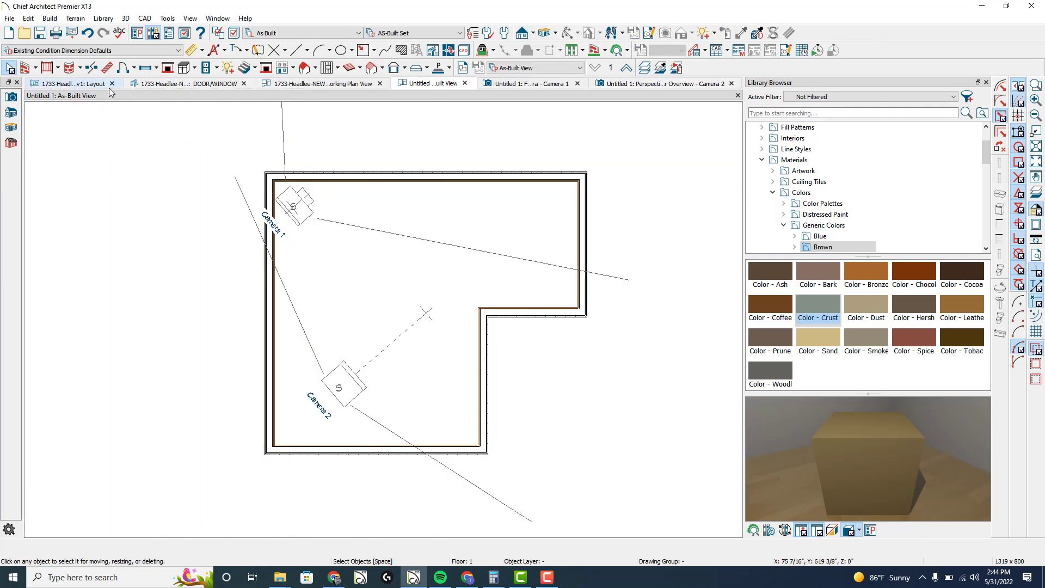
- Draw a short CAD line by the left wall and convert it to a molding polyline, height 7/8
{"action": "key", "text": "w"}
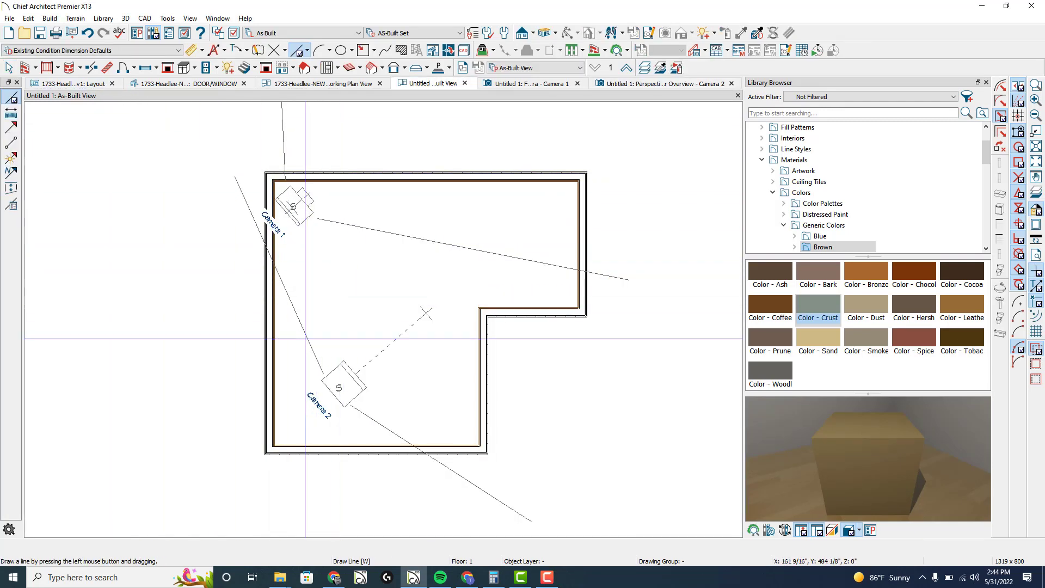
{"action": "left_click_drag", "start_coordinate": [305, 350], "coordinate": [317, 214]}
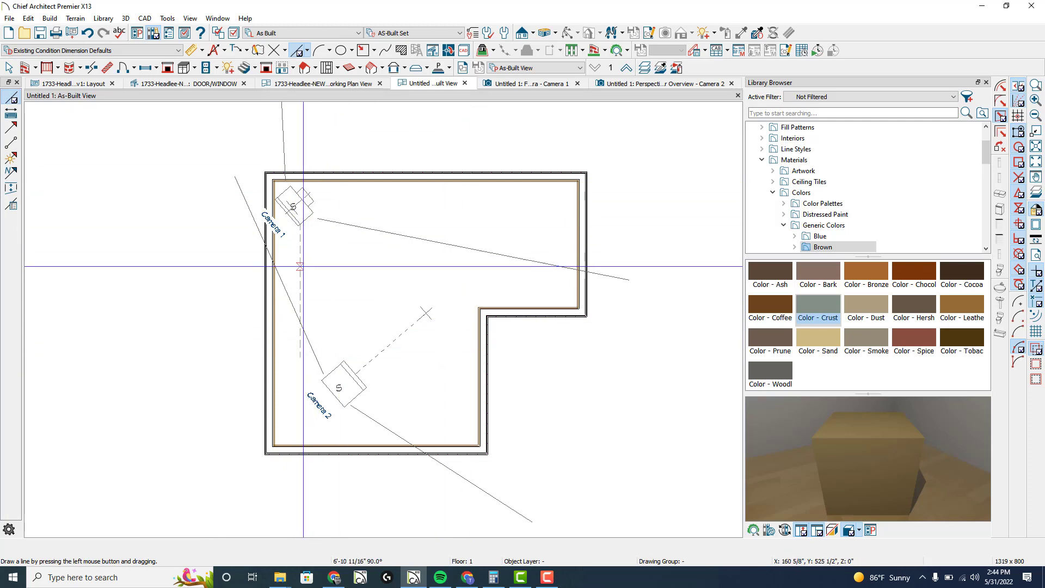
{"action": "left_click", "coordinate": [300, 266]}
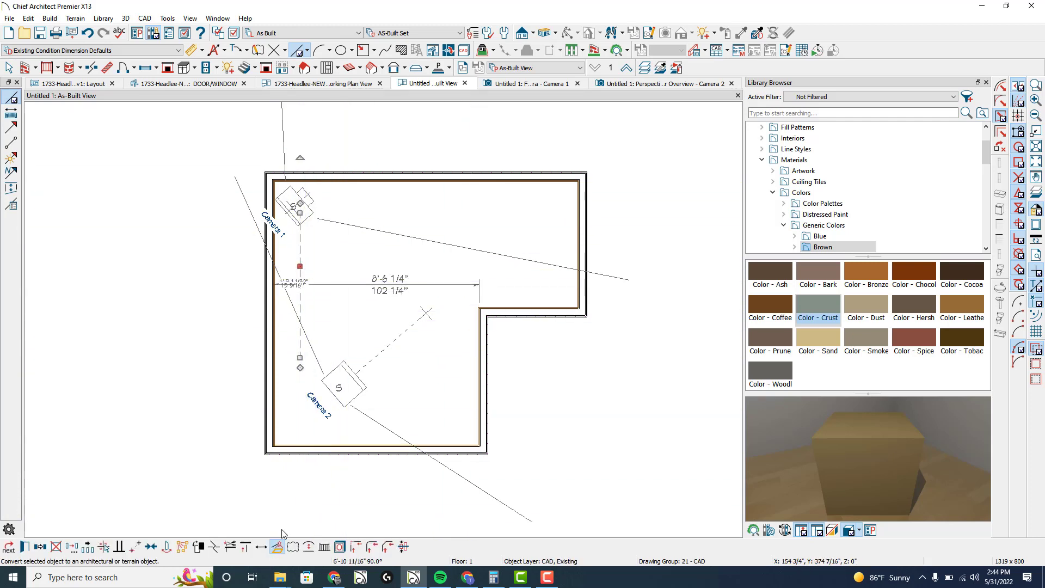
{"action": "left_click", "coordinate": [277, 546]}
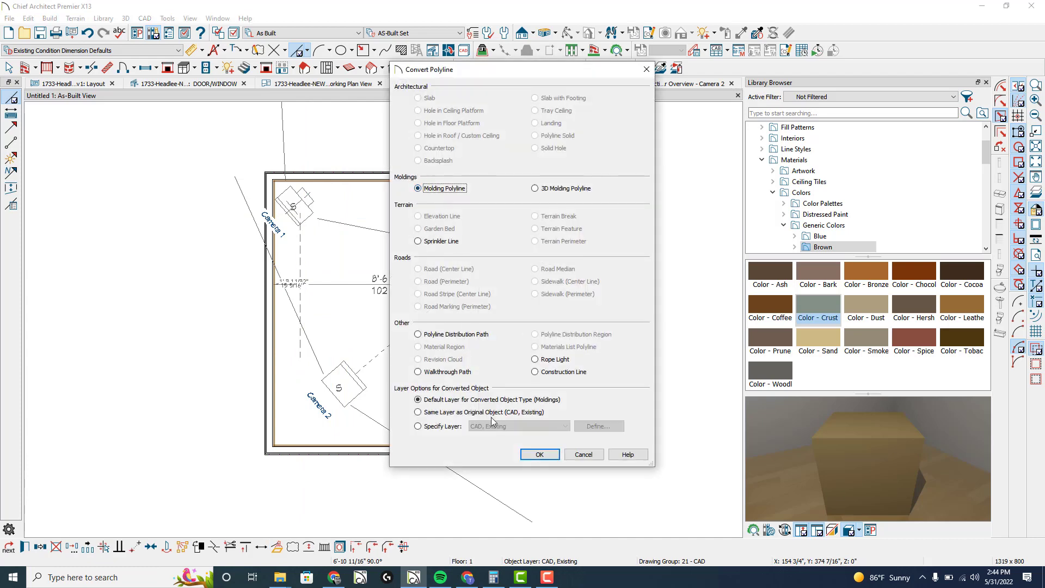
{"action": "left_click", "coordinate": [542, 455]}
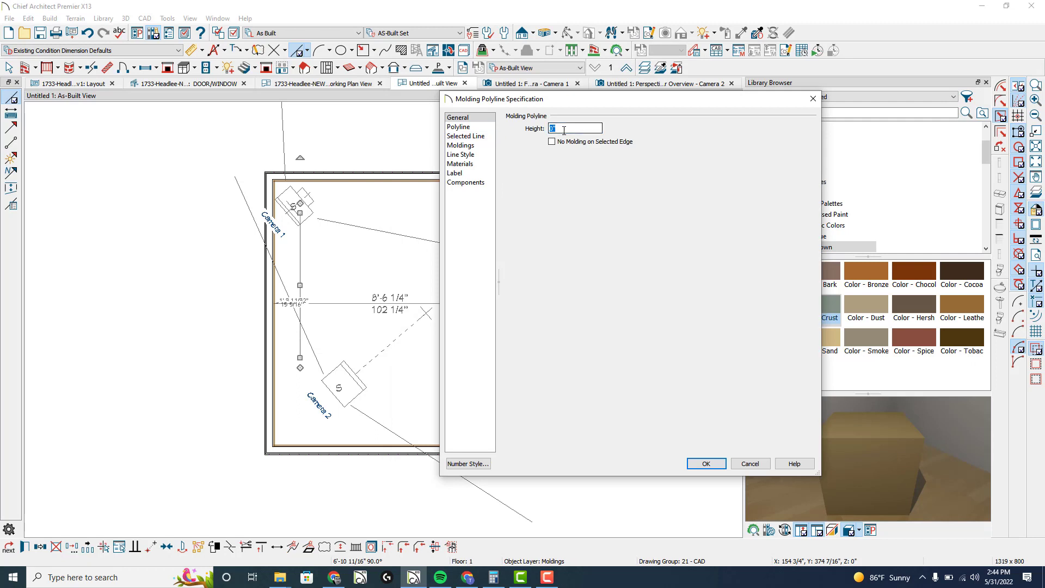
{"action": "type", "text": "7/8"}
- Add the Base Molding CB-20 profile, 9/16" by 3 1/4", to the molding polyline
{"action": "left_click", "coordinate": [474, 146]}
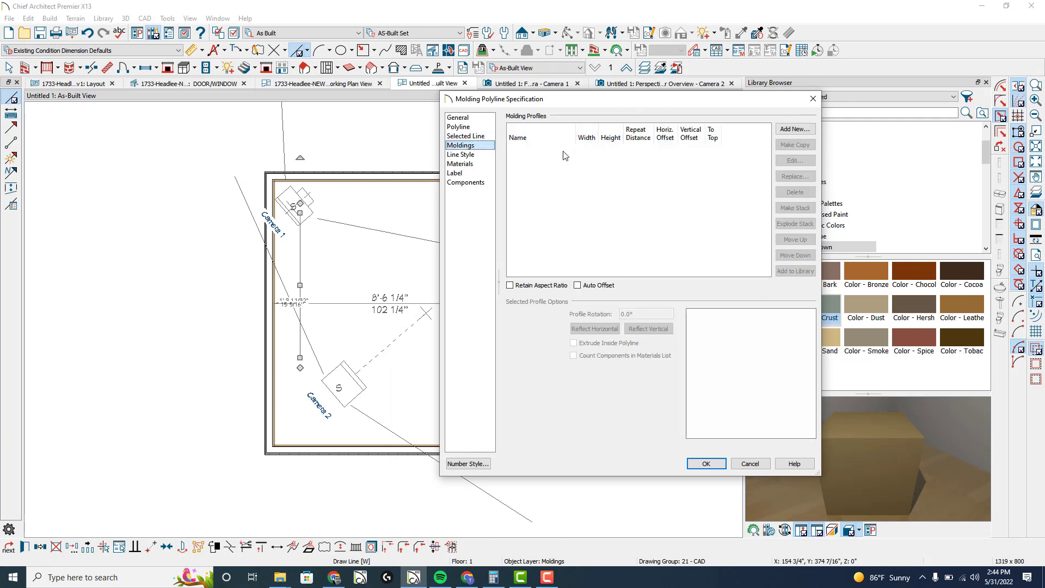
{"action": "left_click", "coordinate": [795, 129]}
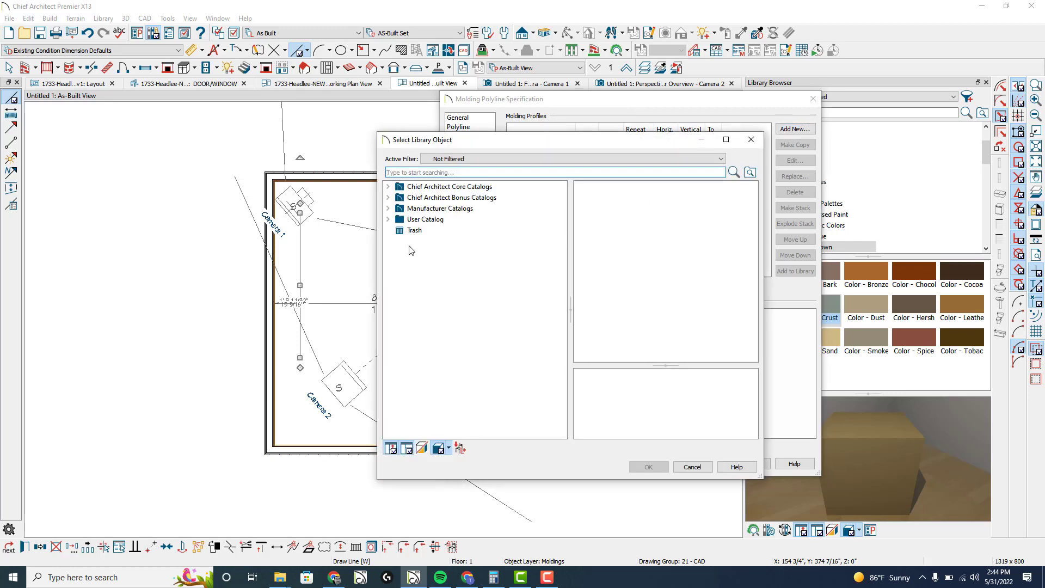
{"action": "left_click", "coordinate": [389, 186]}
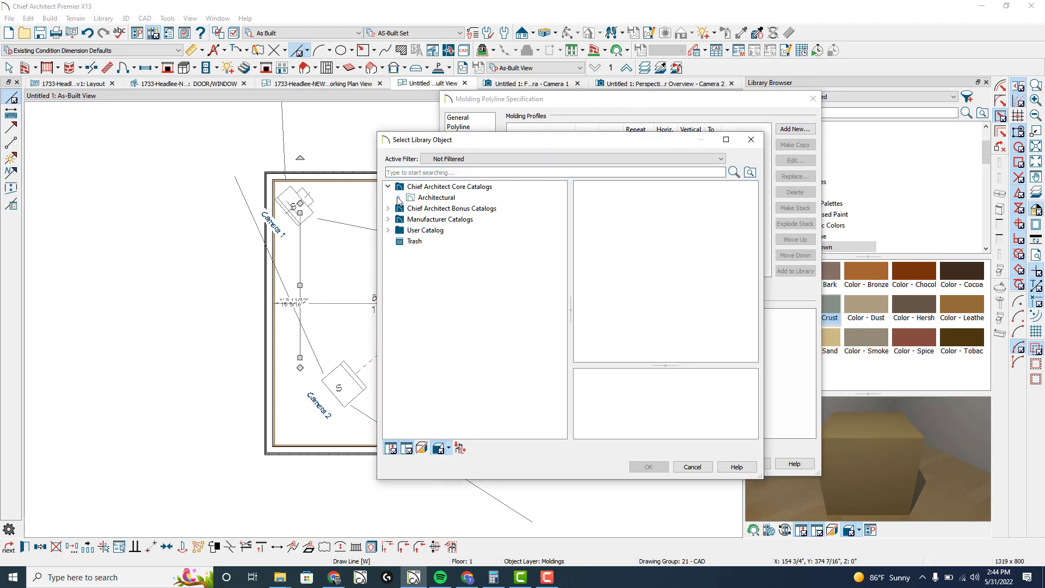
{"action": "left_click", "coordinate": [399, 197]}
{"action": "left_click", "coordinate": [410, 208]}
{"action": "left_click", "coordinate": [419, 220]}
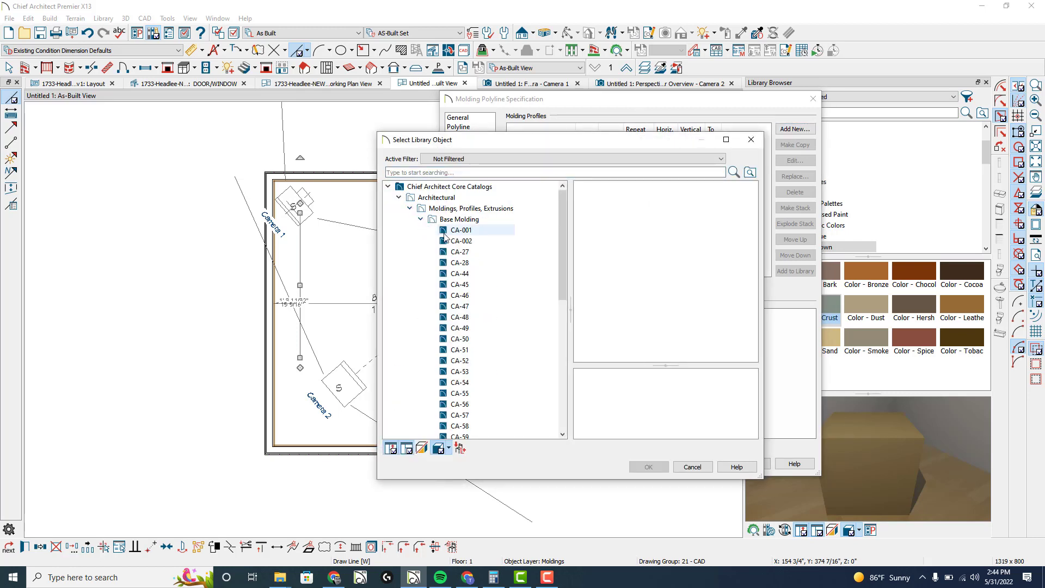
{"action": "left_click", "coordinate": [465, 220]}
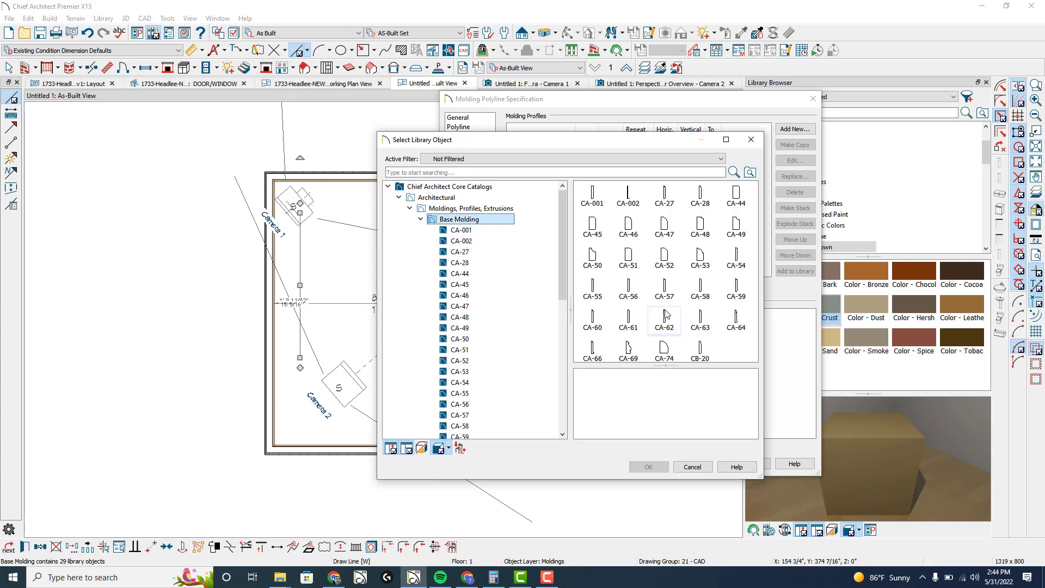
{"action": "left_click", "coordinate": [592, 259]}
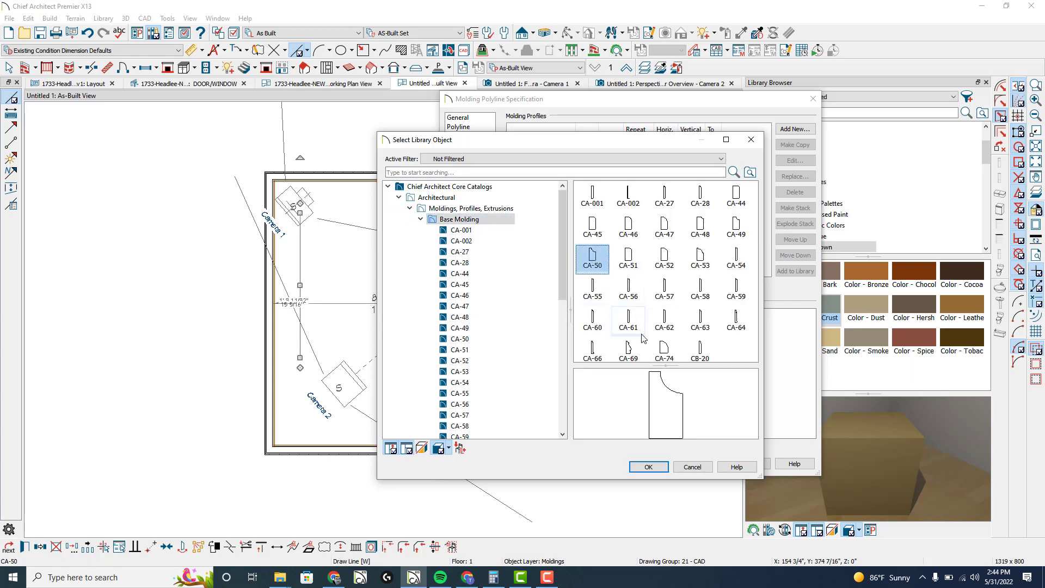
{"action": "left_click", "coordinate": [700, 350]}
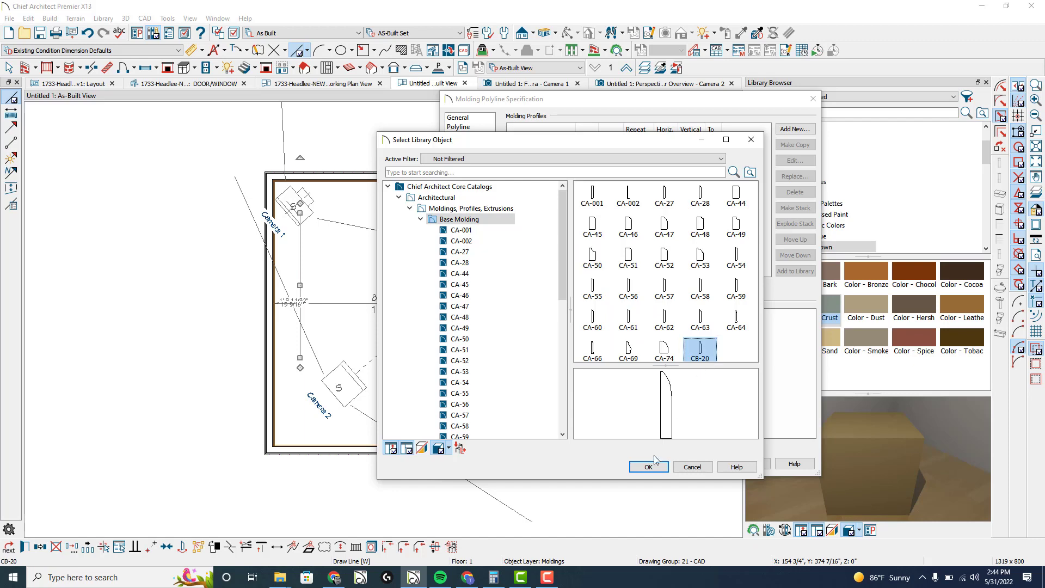
{"action": "left_click", "coordinate": [650, 467]}
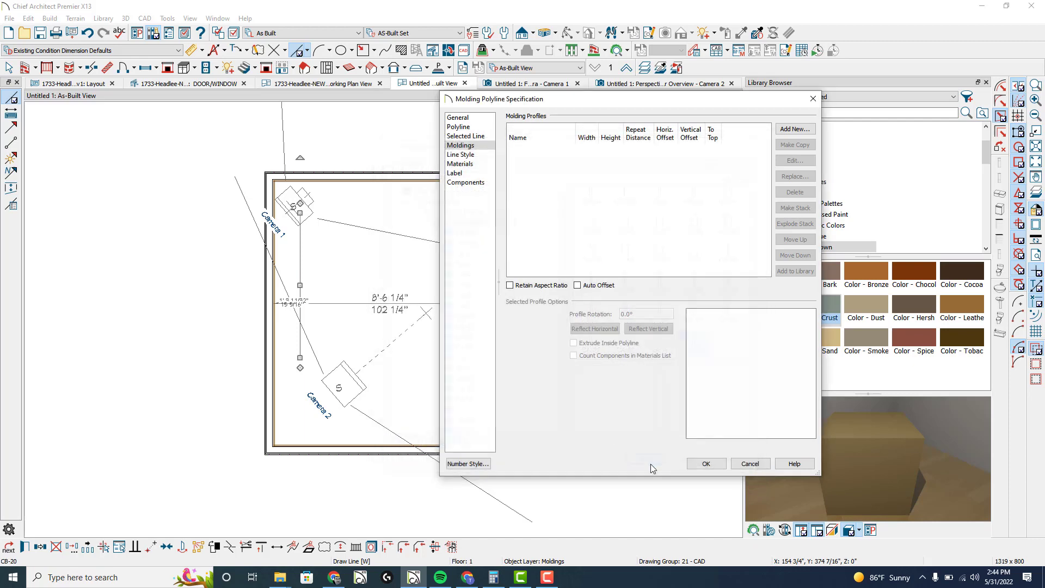
{"action": "left_click", "coordinate": [706, 463]}
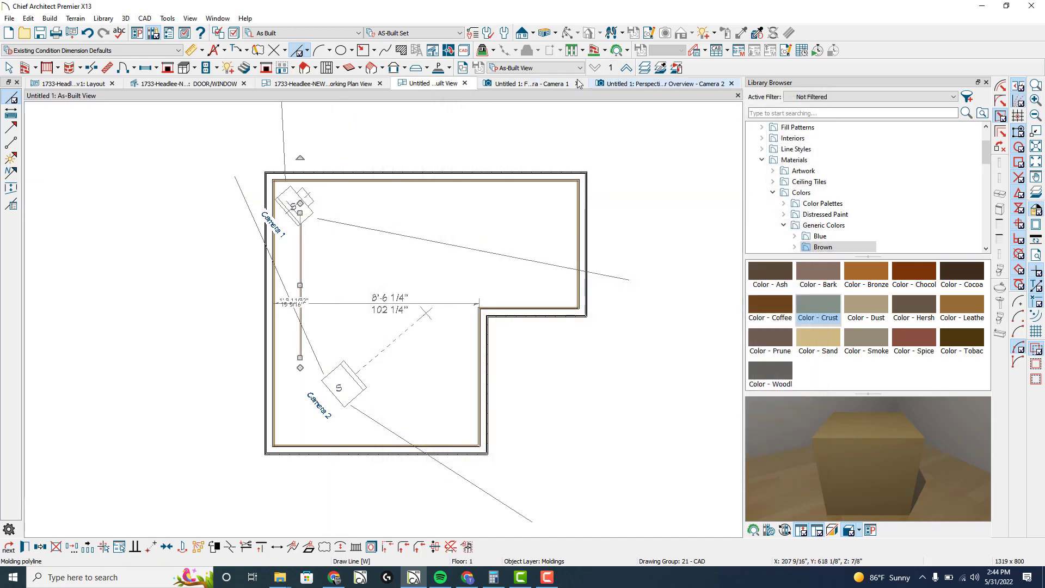
- In Camera 1, orbit to the freestanding molding and paint it Color - Cocoa
{"action": "left_click", "coordinate": [538, 87]}
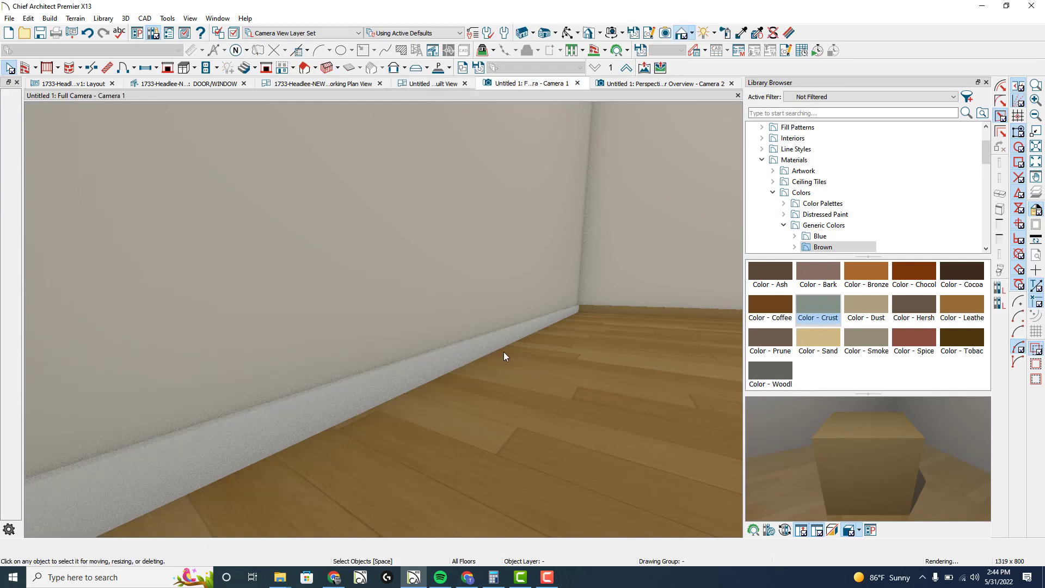
{"action": "left_click_drag", "start_coordinate": [374, 378], "coordinate": [339, 416]}
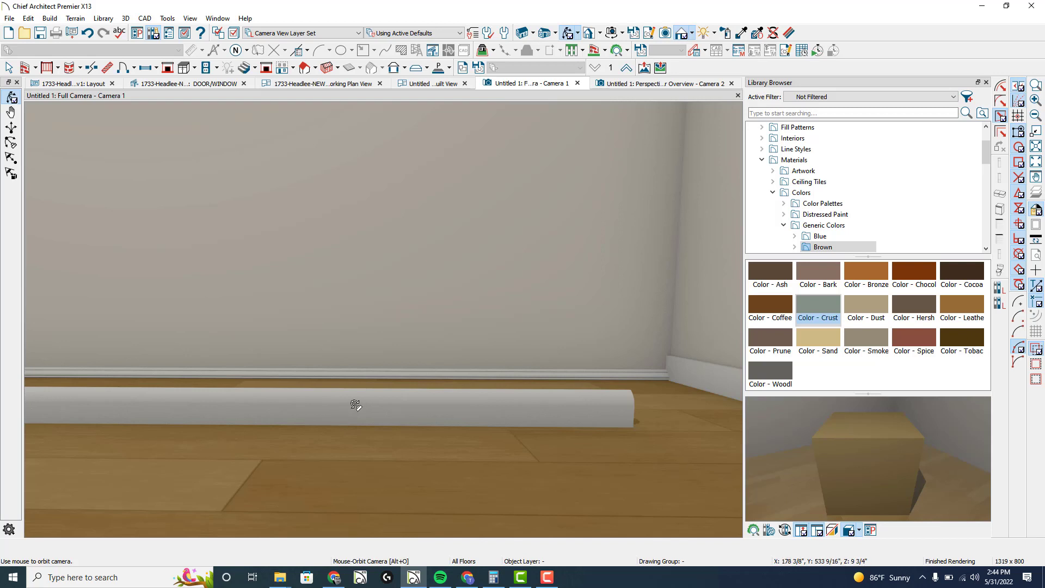
{"action": "left_click", "coordinate": [353, 410]}
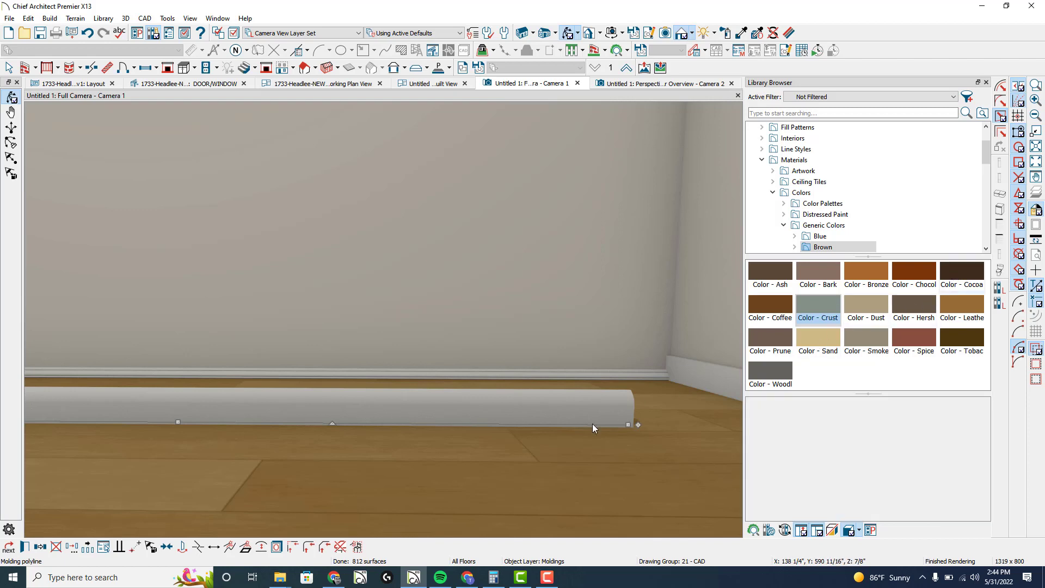
{"action": "left_click", "coordinate": [541, 412]}
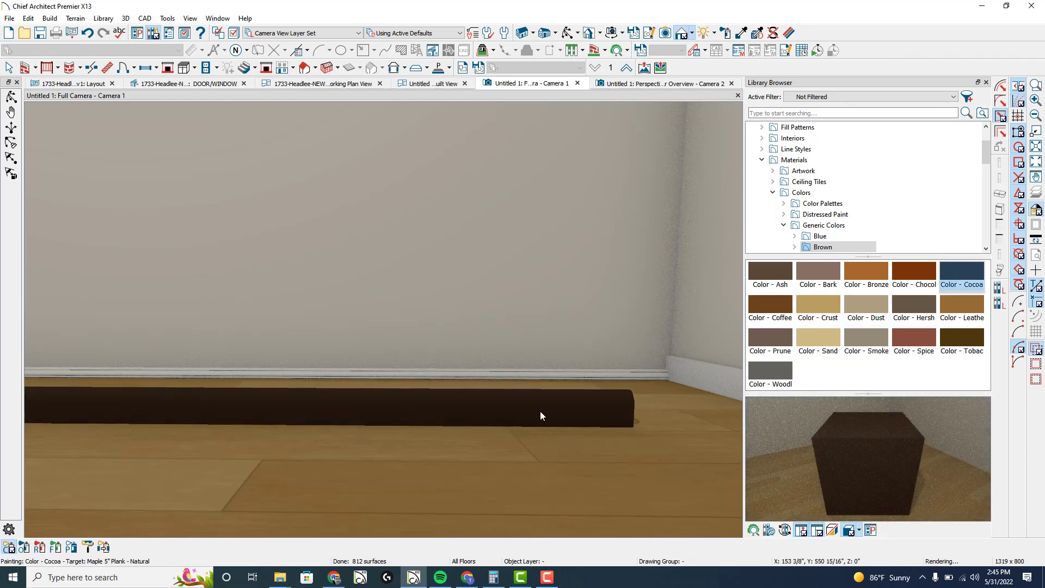